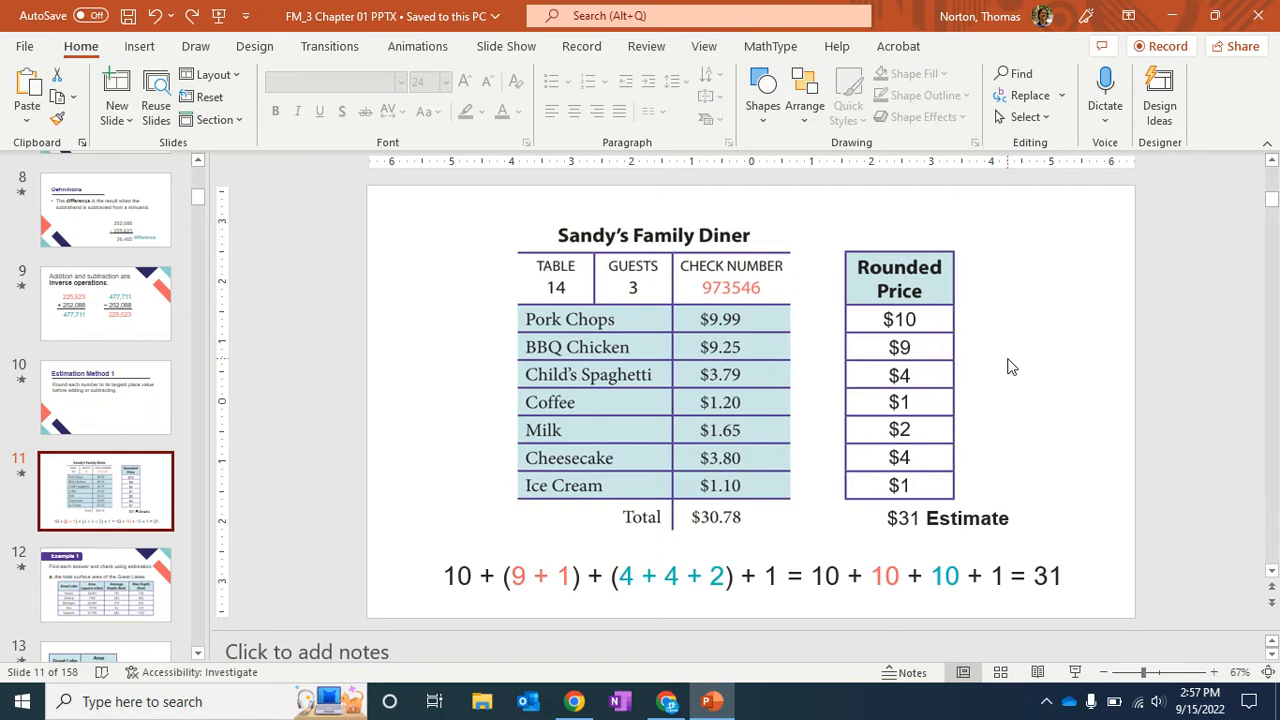
# Delete the $10, $9 and $4 values from the Rounded Price column.
pyautogui.click(932, 325)
pyautogui.click(929, 325)
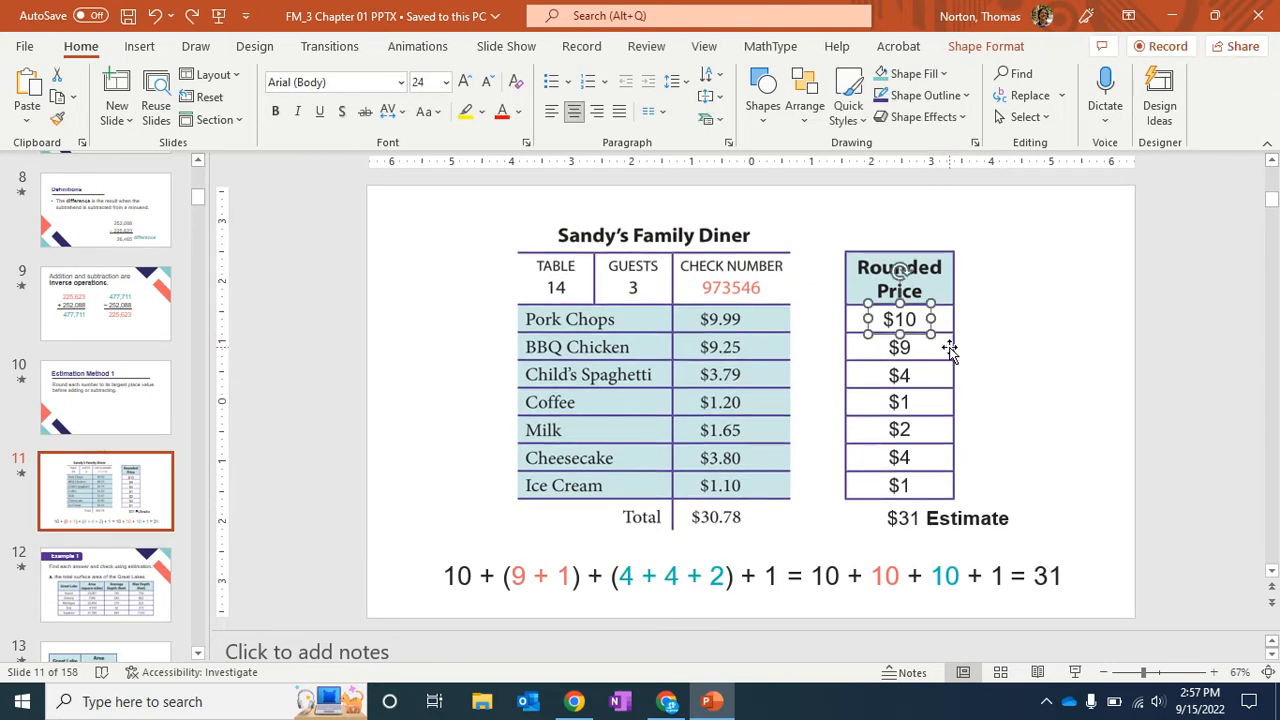
pyautogui.press('Delete')
pyautogui.click(930, 347)
pyautogui.press('Delete')
pyautogui.click(929, 377)
pyautogui.press('Delete')
pyautogui.click(930, 405)
pyautogui.press('Delete')
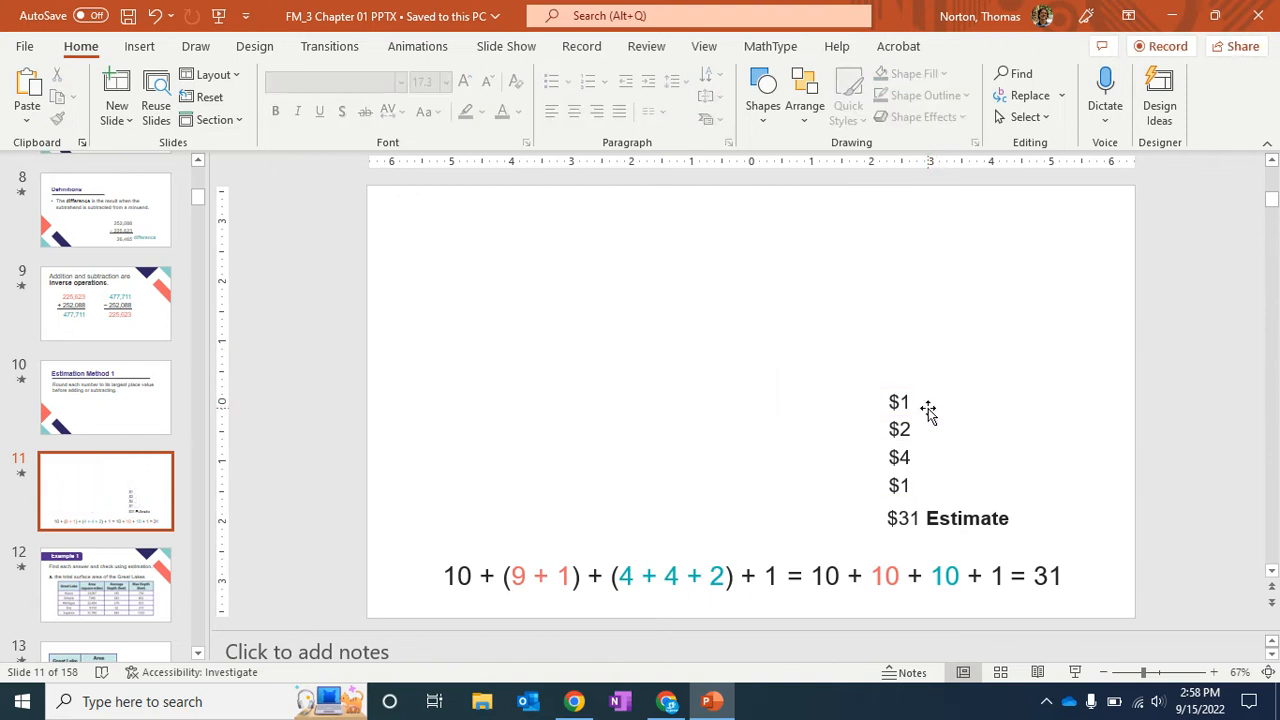
pyautogui.hotkey('ctrl', 'z')
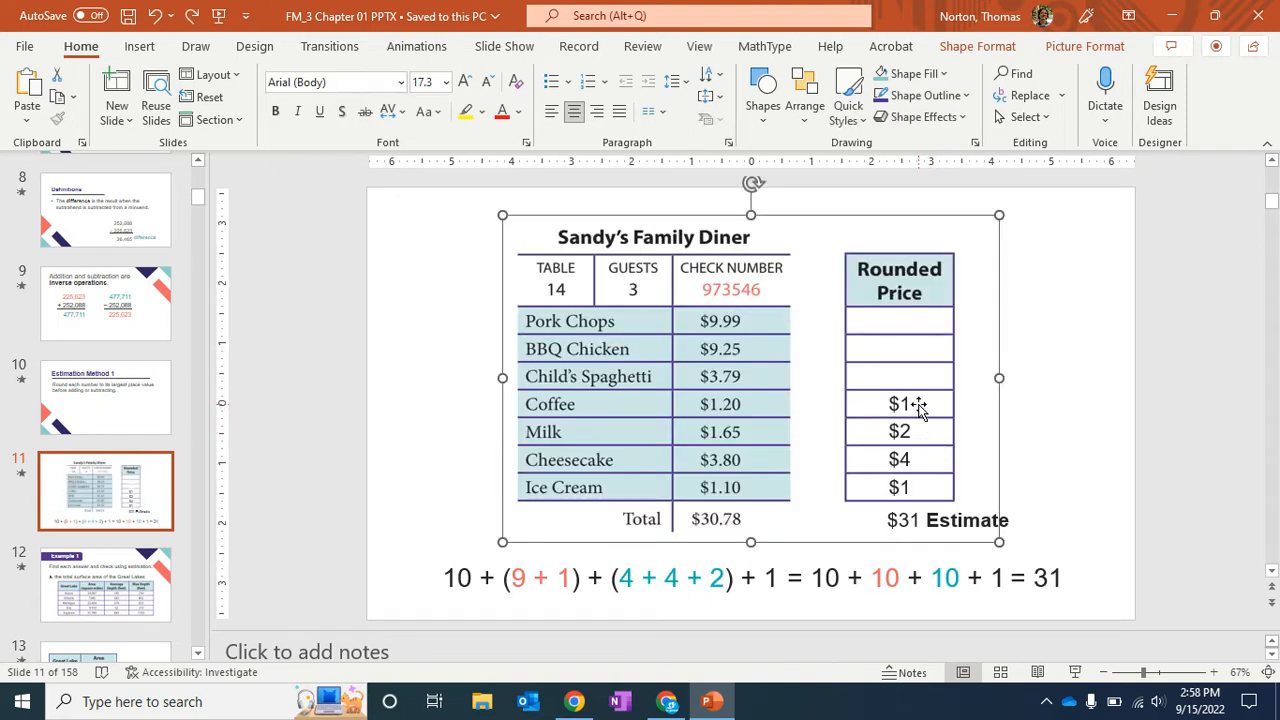
# Delete the remaining rounded price values and the $31 Estimate label below the column.
pyautogui.click(918, 405)
pyautogui.press('Delete')
pyautogui.click(923, 425)
pyautogui.press('Delete')
pyautogui.click(925, 455)
pyautogui.press('Delete')
pyautogui.click(921, 483)
pyautogui.click(921, 483)
pyautogui.press('Delete')
pyautogui.click(975, 513)
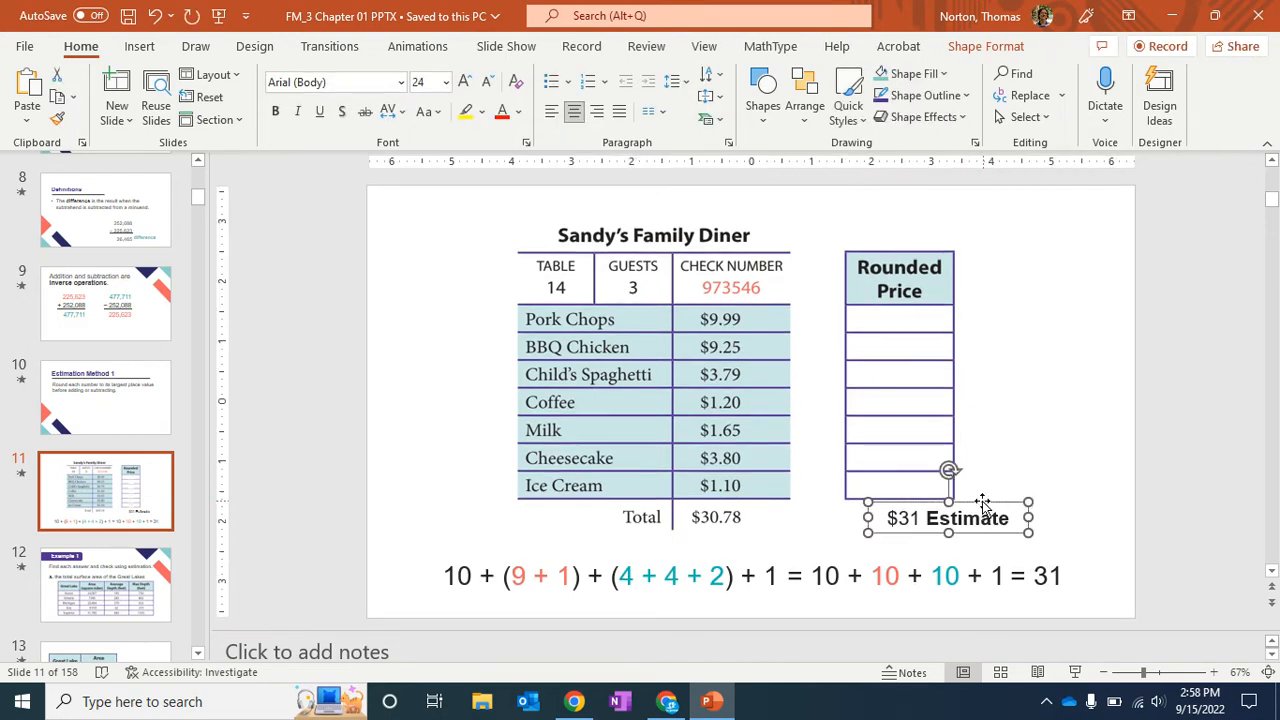
pyautogui.press('Delete')
# Delete the three text boxes forming the estimation equation beneath the table.
pyautogui.click(647, 588)
pyautogui.click(637, 597)
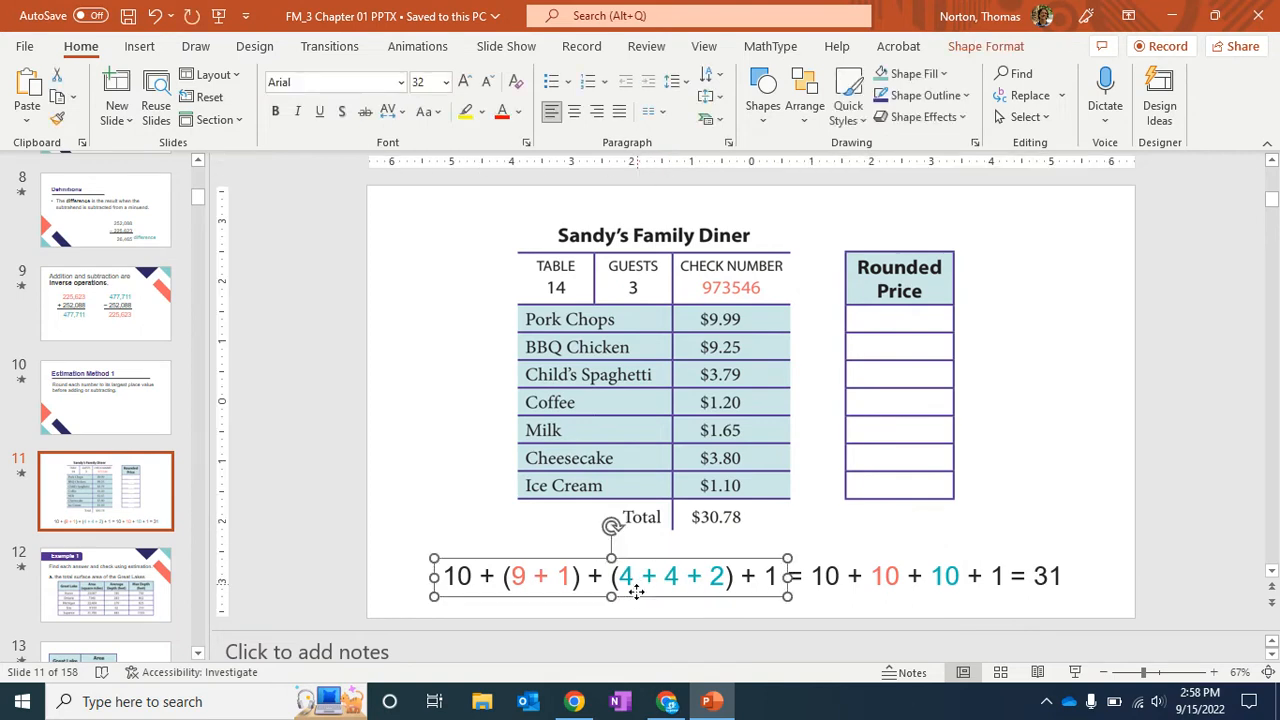
pyautogui.press('Delete')
pyautogui.click(827, 579)
pyautogui.click(831, 597)
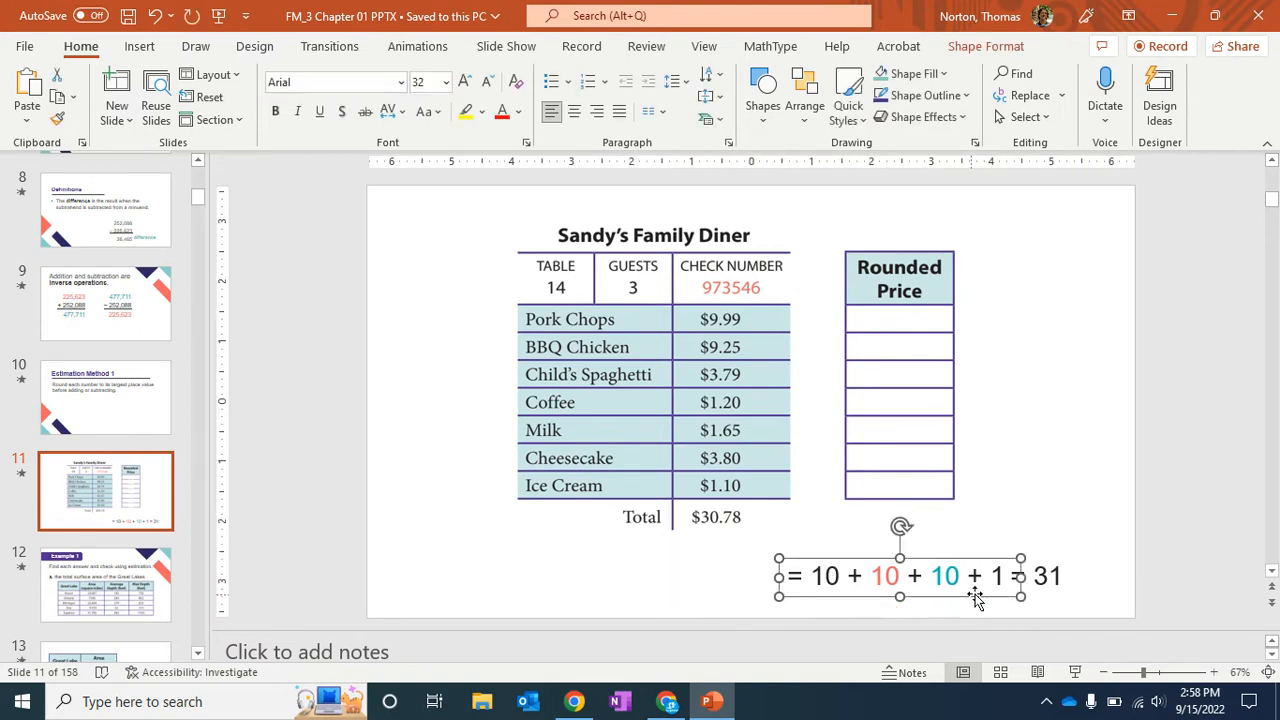
pyautogui.press('Delete')
pyautogui.click(1015, 588)
pyautogui.click(1020, 598)
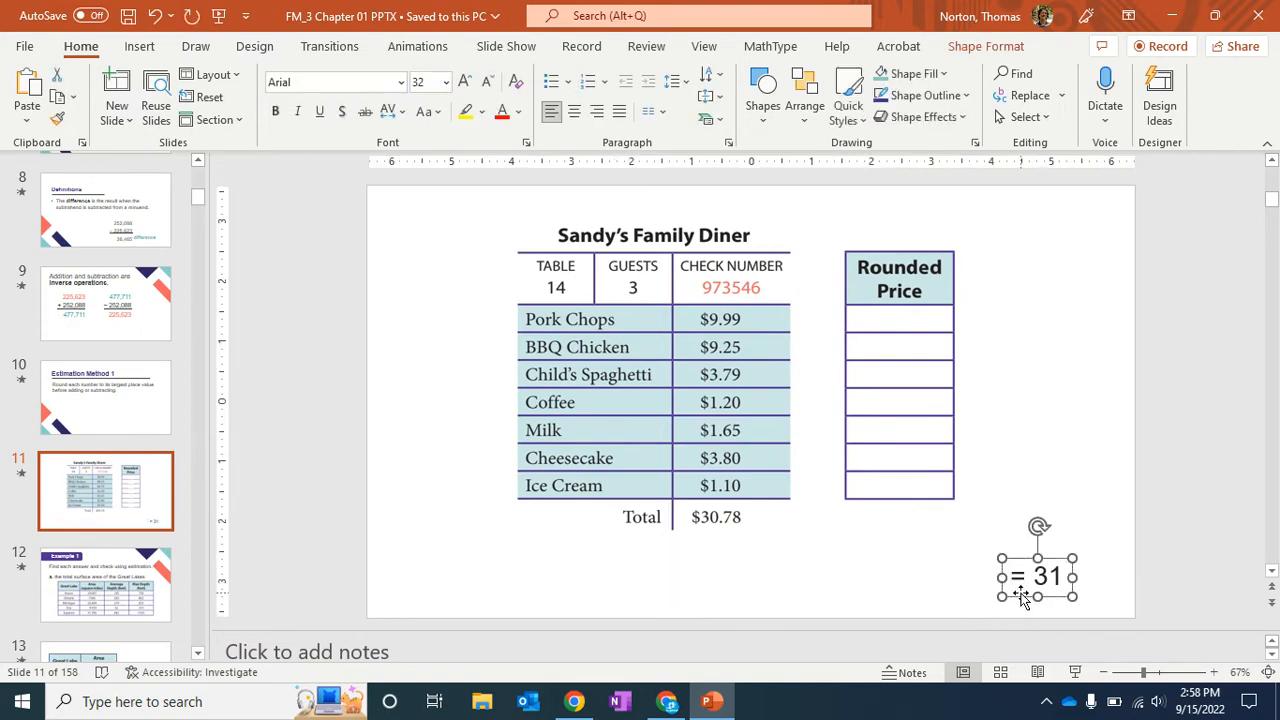
pyautogui.press('Delete')
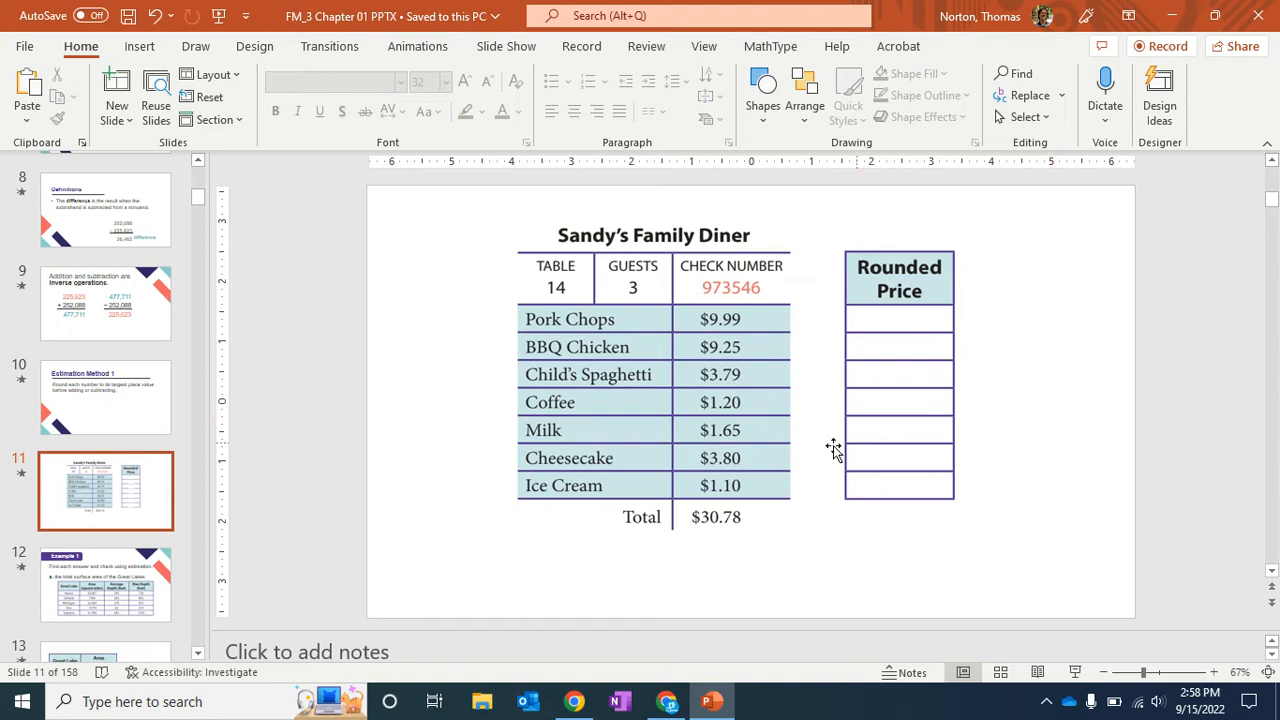
# Save As JPEG File Interchange Format named FoM Images on the Desktop, exporting all slides.
pyautogui.click(25, 47)
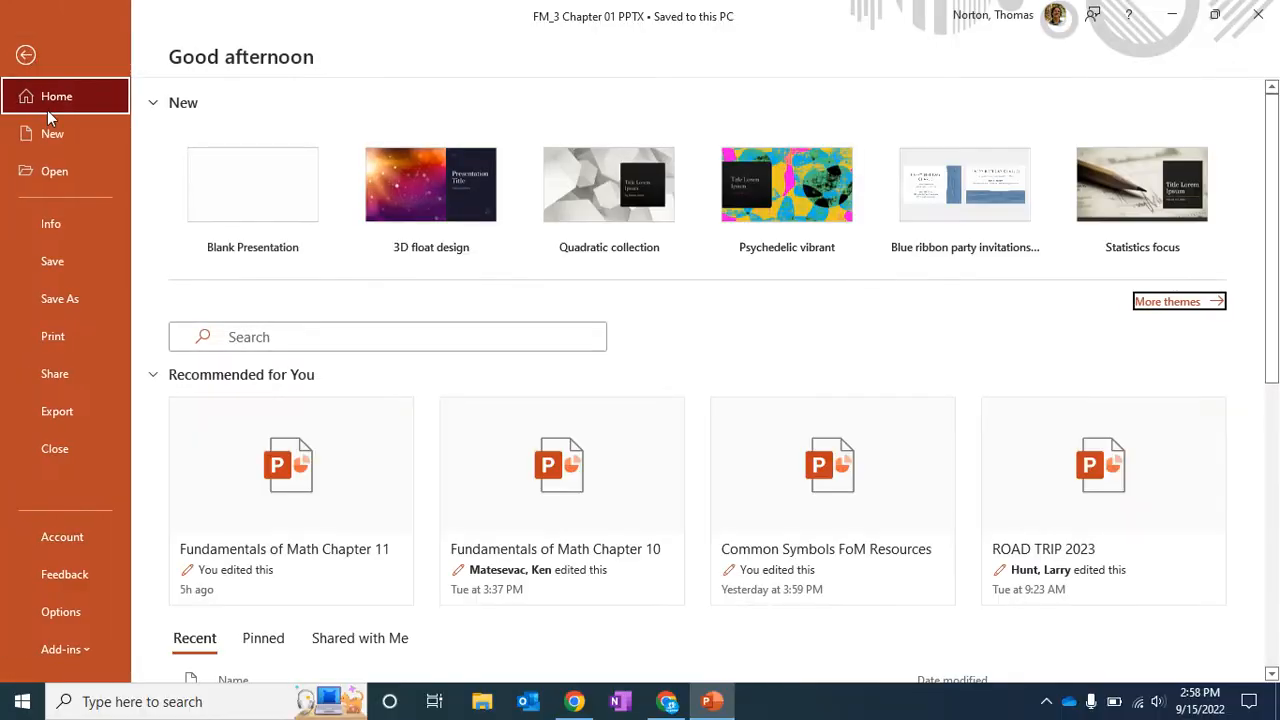
pyautogui.click(54, 294)
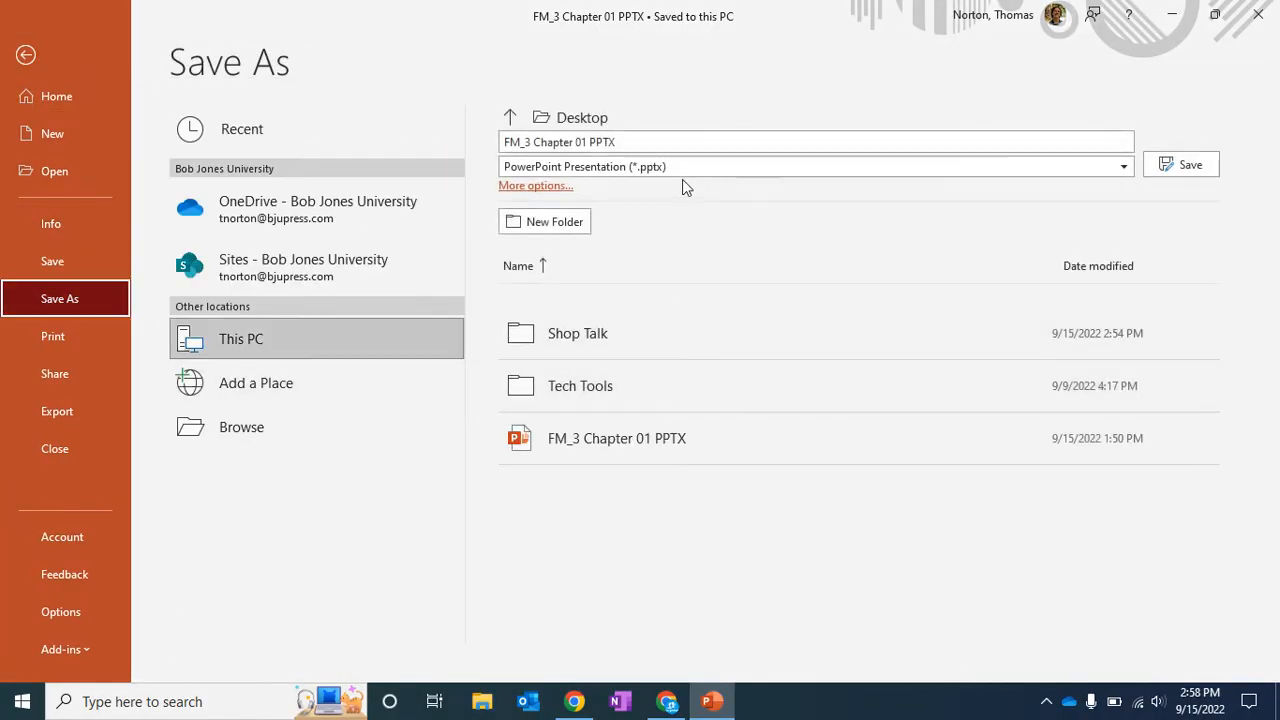
pyautogui.click(644, 166)
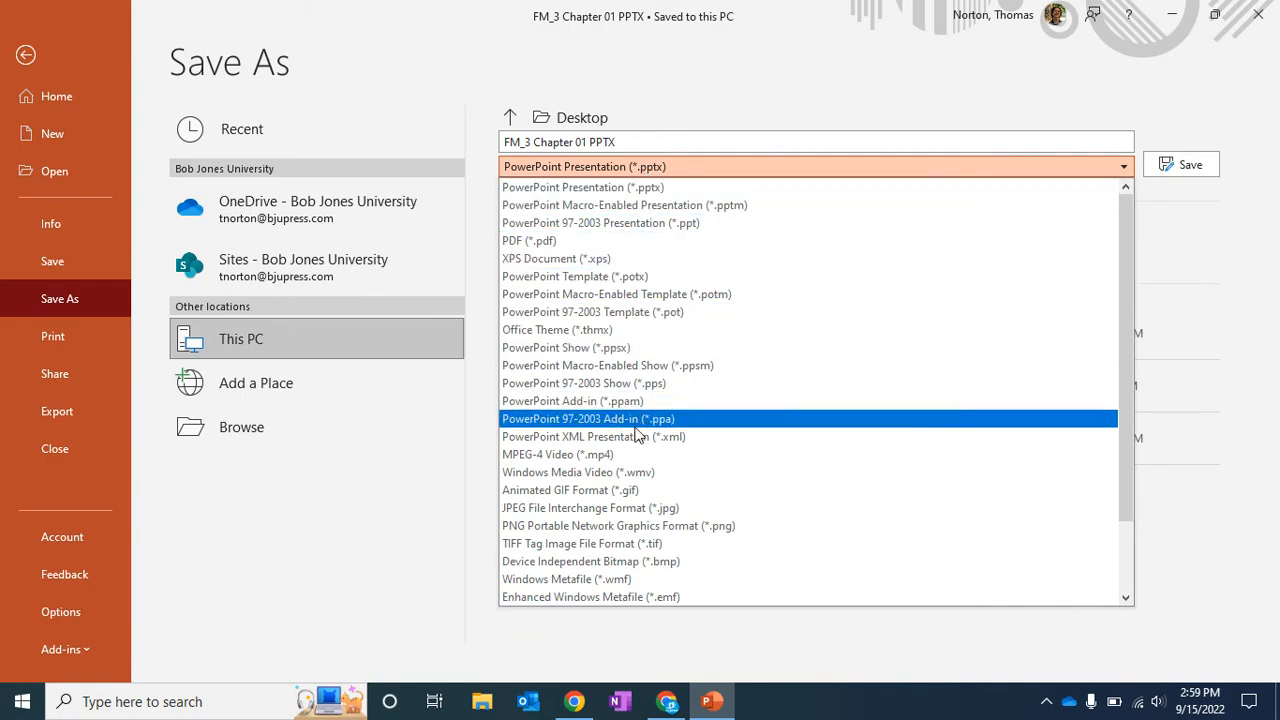
pyautogui.click(631, 510)
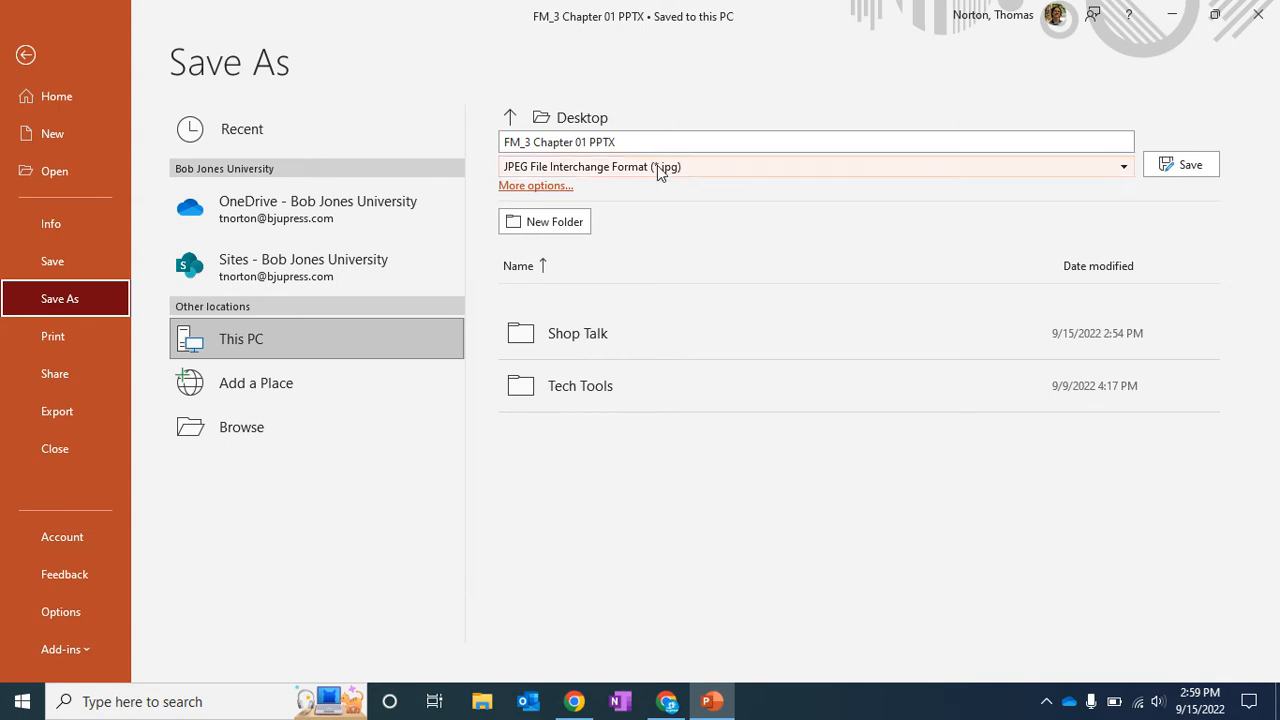
pyautogui.click(640, 143)
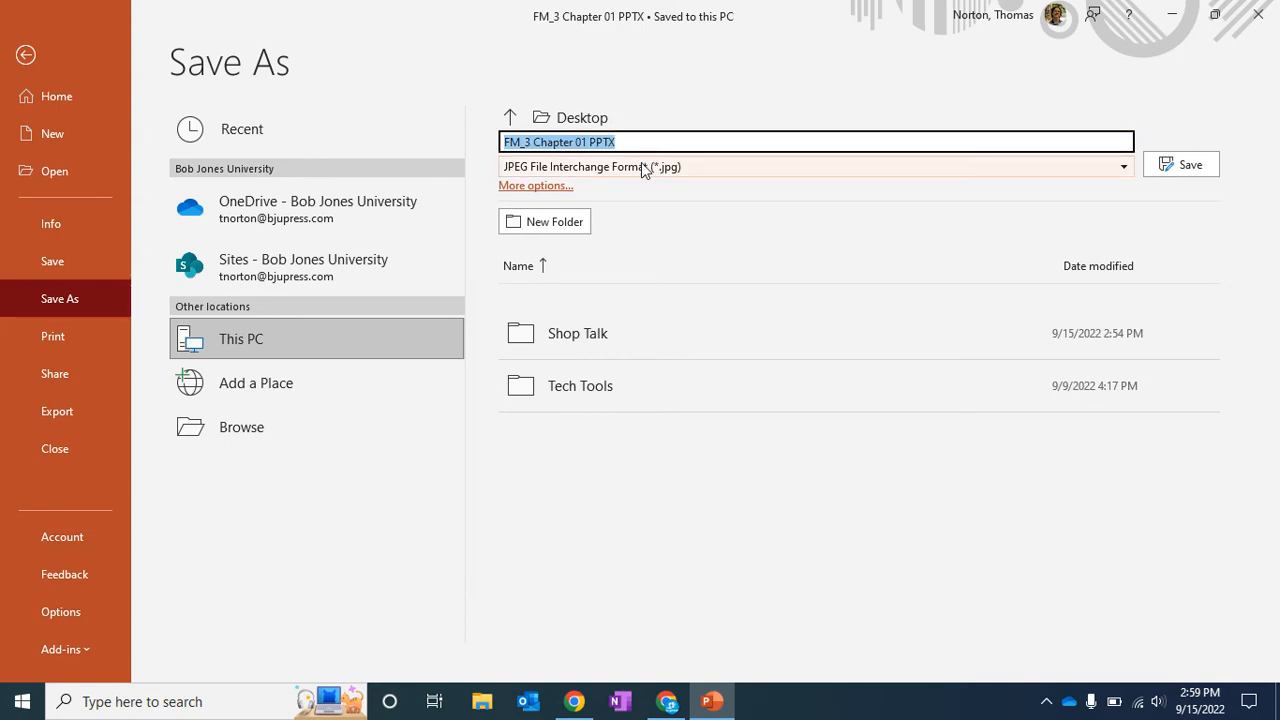
pyautogui.write('FoM Images')
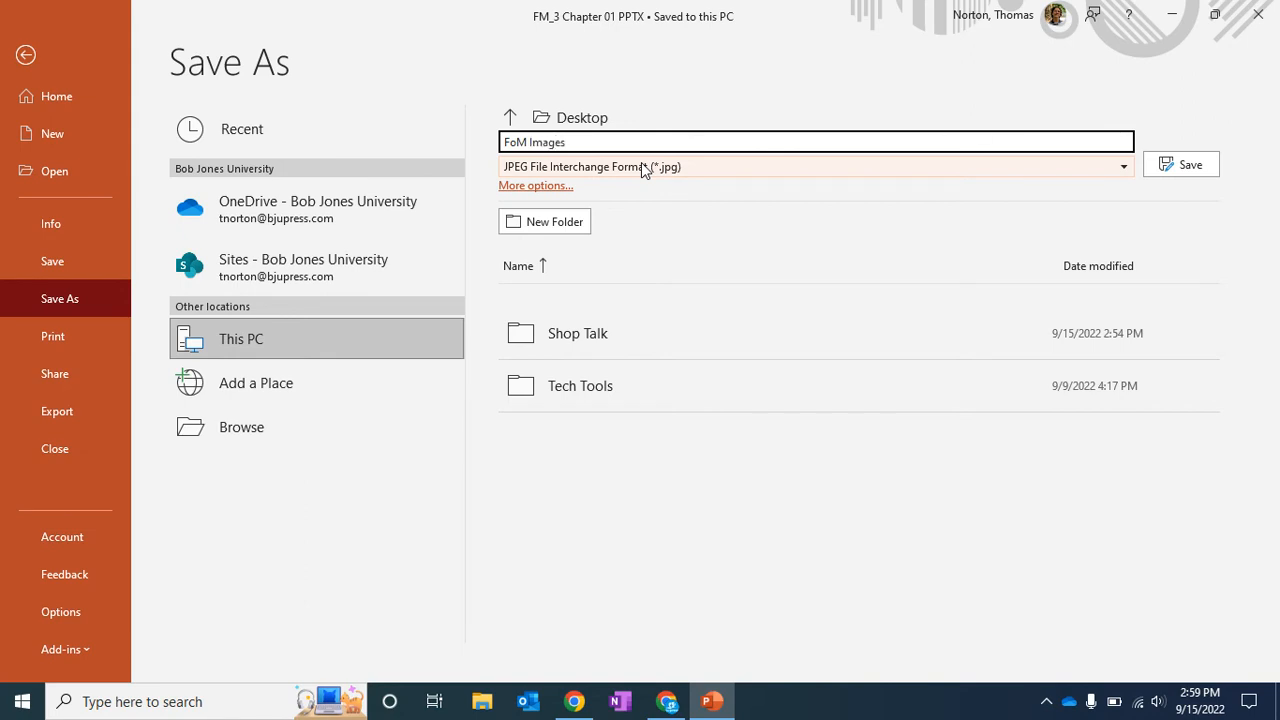
pyautogui.click(670, 192)
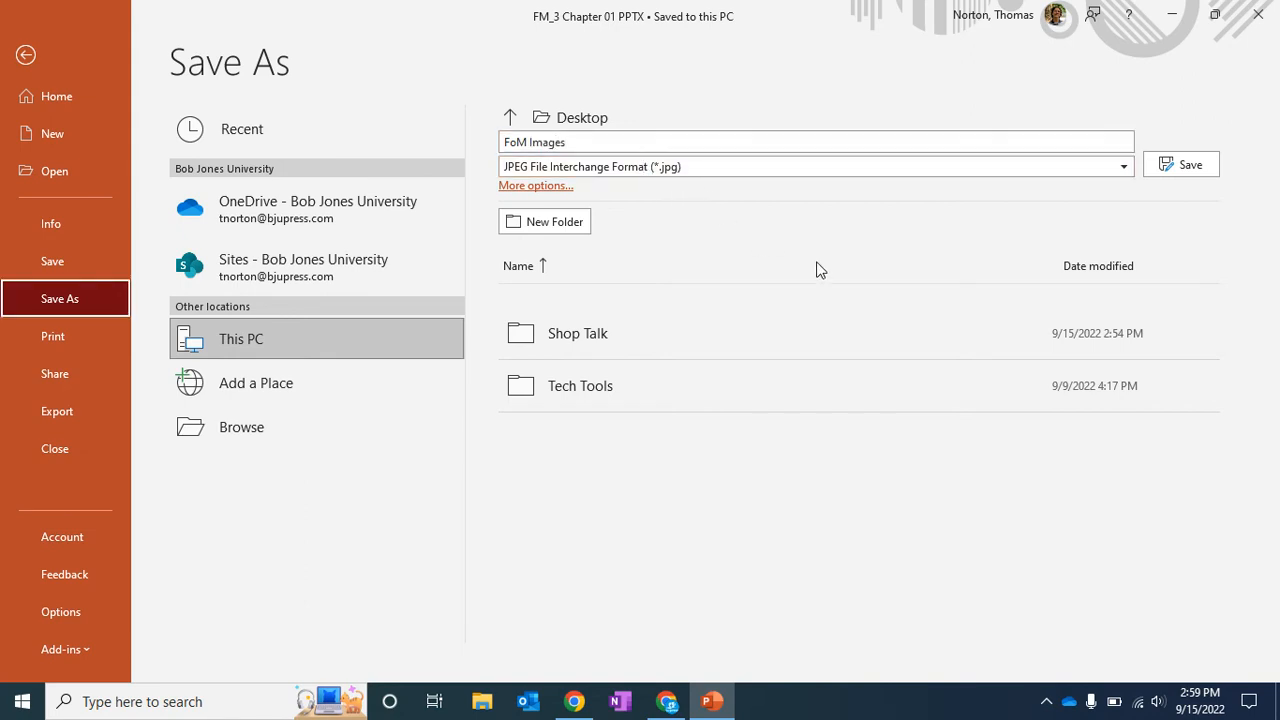
pyautogui.click(1186, 165)
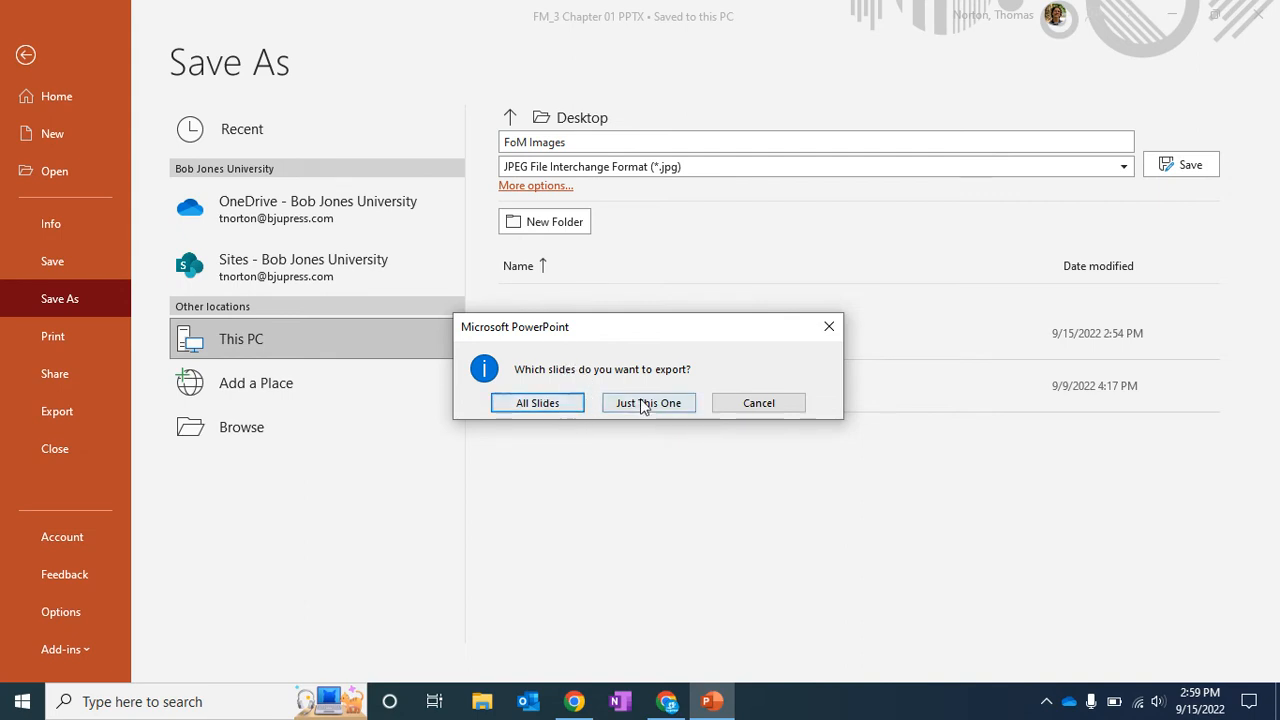
pyautogui.click(544, 402)
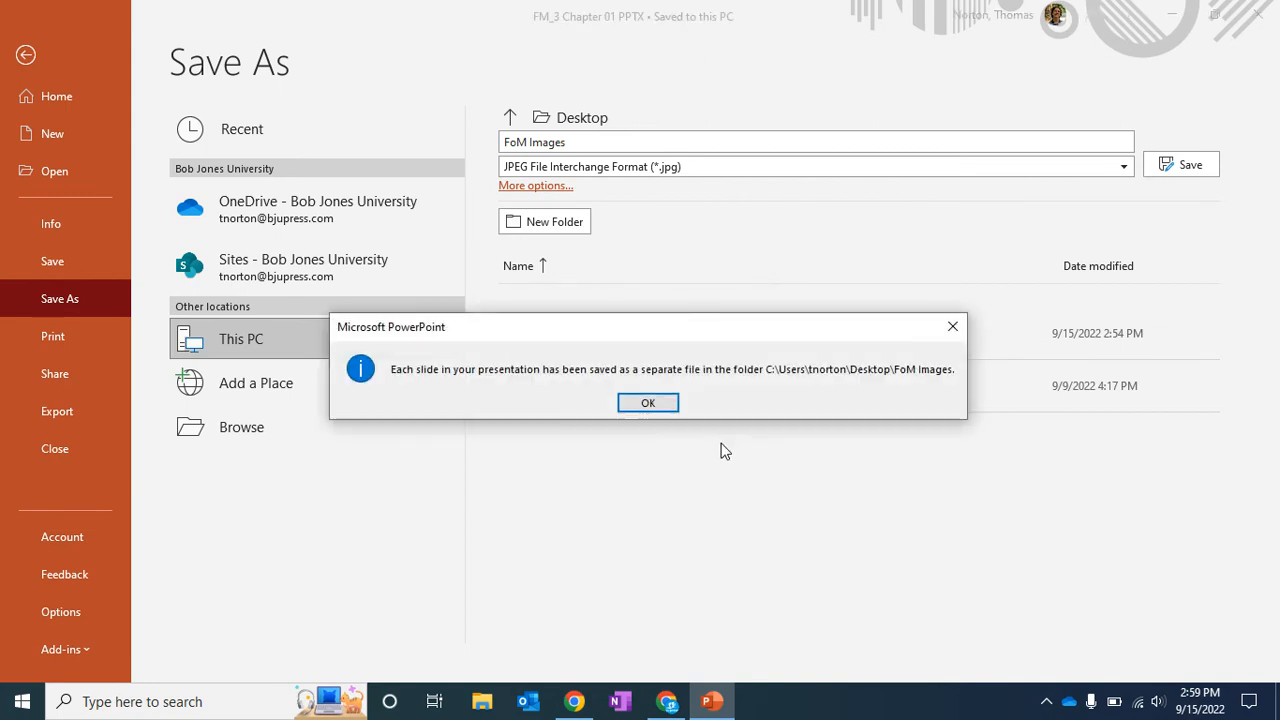
pyautogui.click(648, 402)
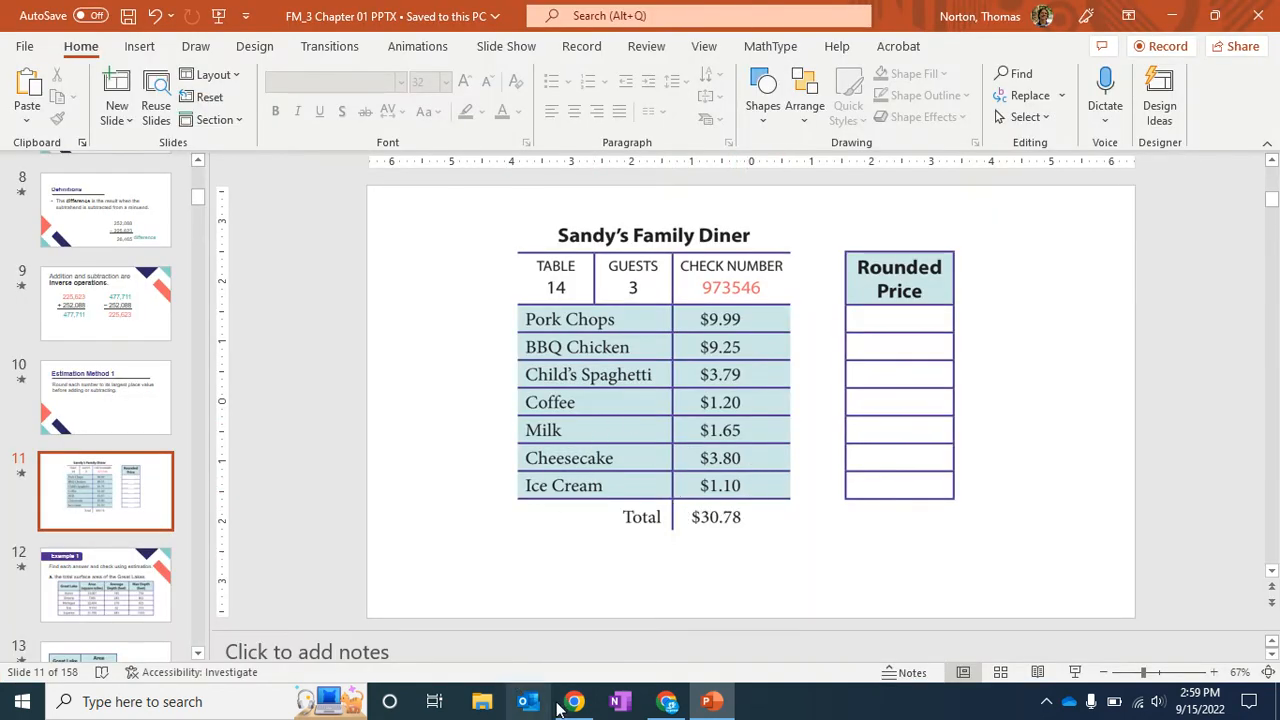
# Switch to Jamboard and set the frame's background to the Slide4 image from the Desktop's FoM Images folder.
pyautogui.click(667, 701)
pyautogui.click(852, 655)
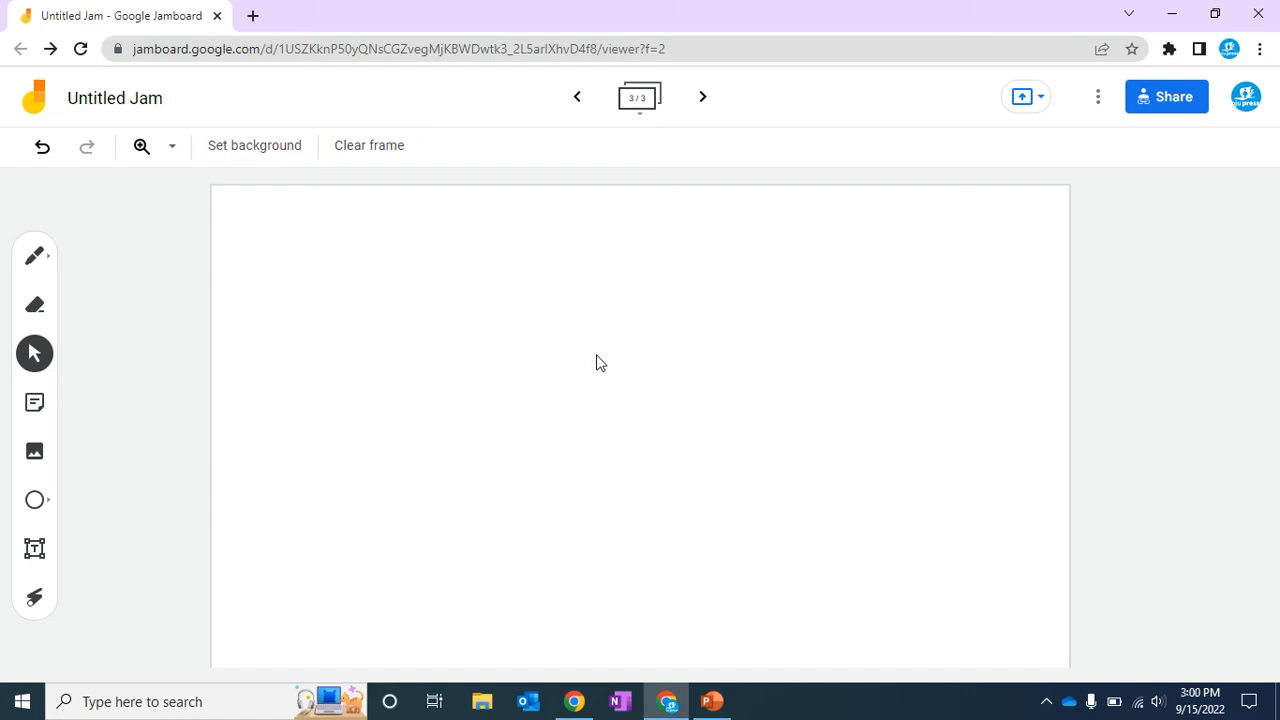
pyautogui.click(262, 152)
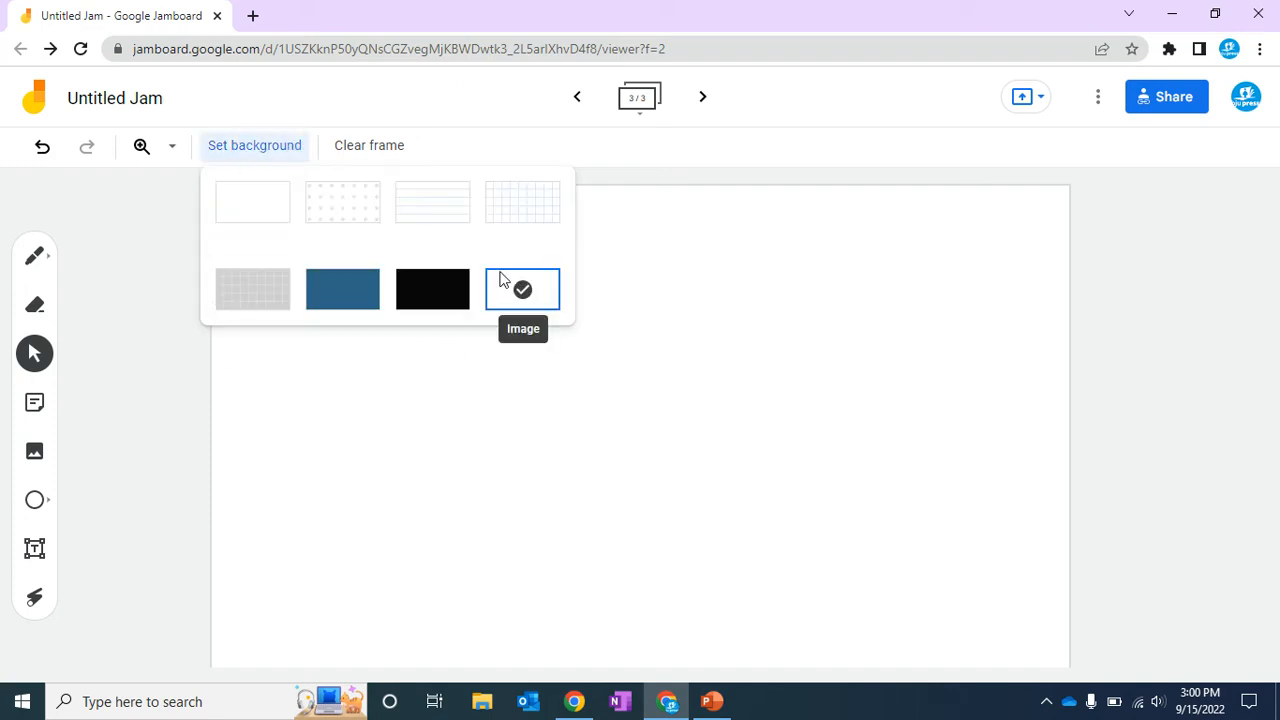
pyautogui.click(265, 229)
pyautogui.click(250, 152)
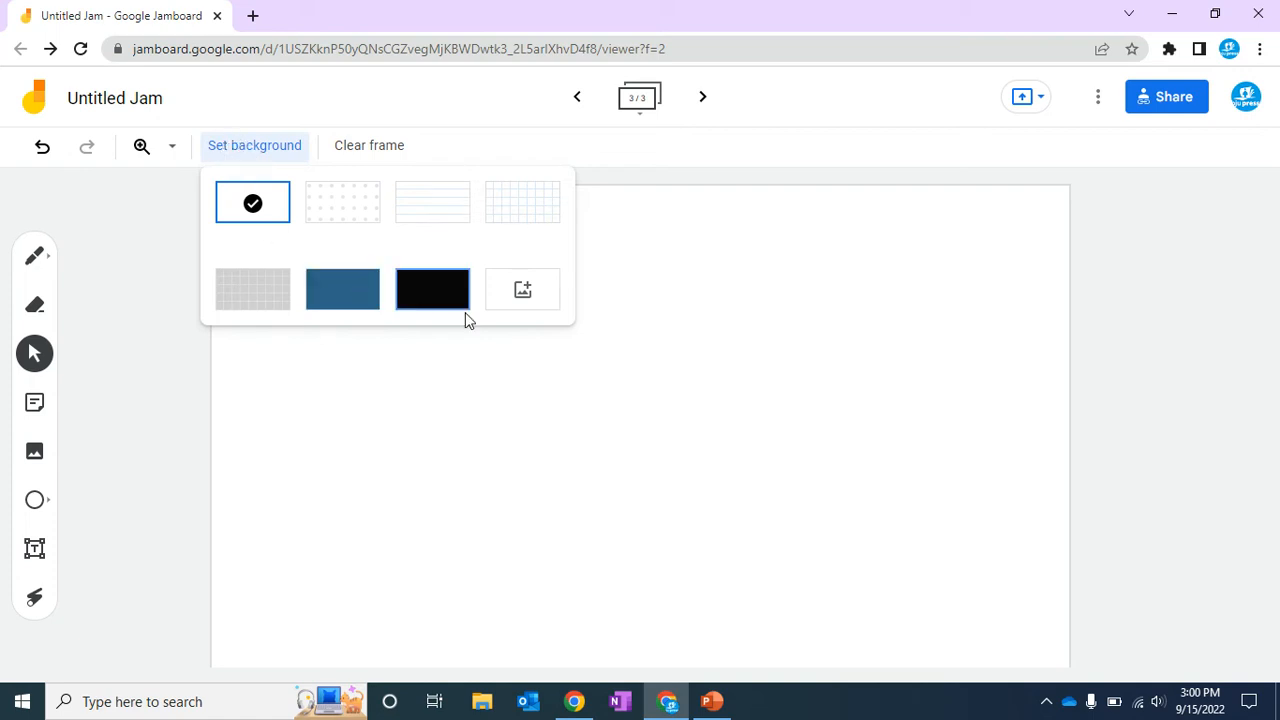
pyautogui.click(522, 292)
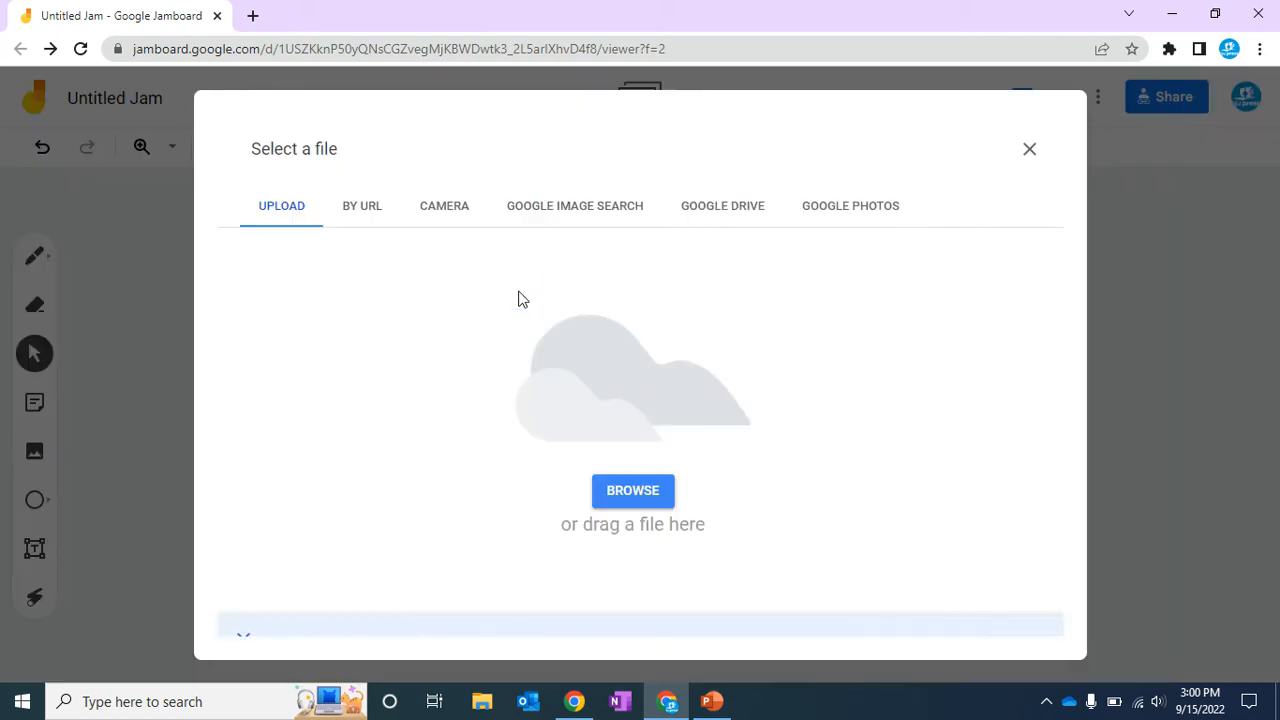
pyautogui.click(634, 490)
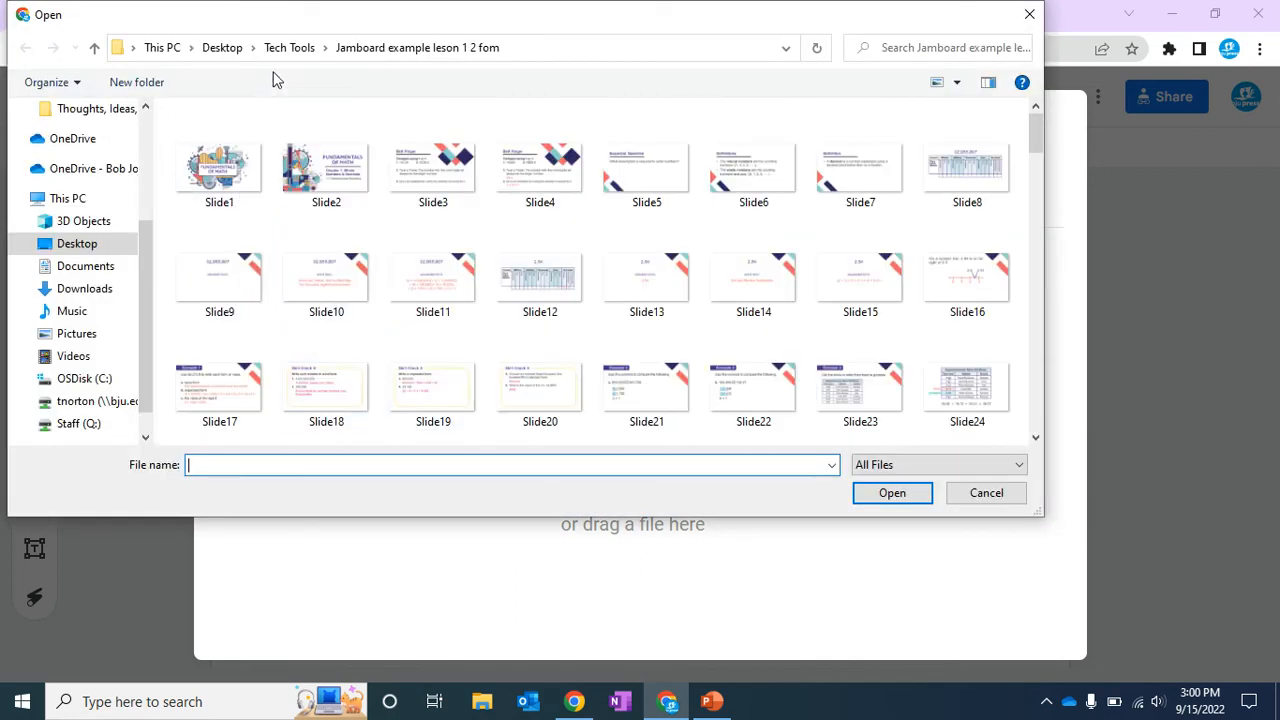
pyautogui.click(222, 47)
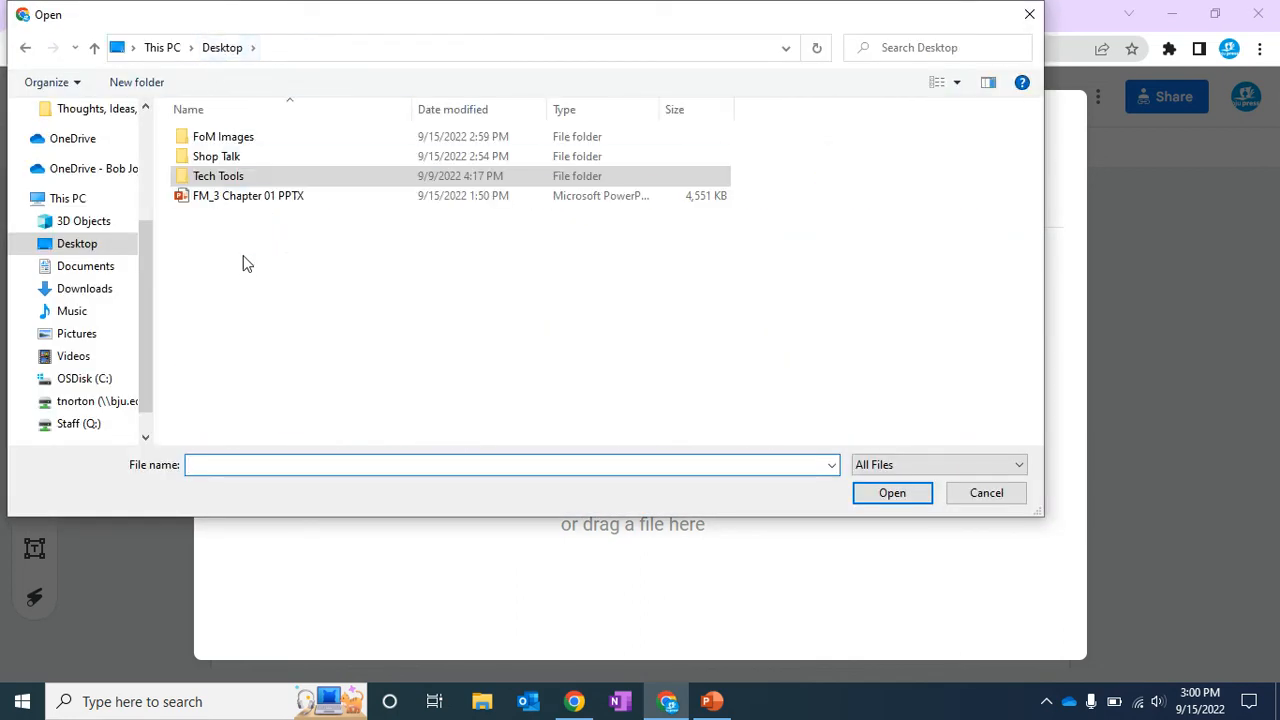
pyautogui.doubleClick(228, 139)
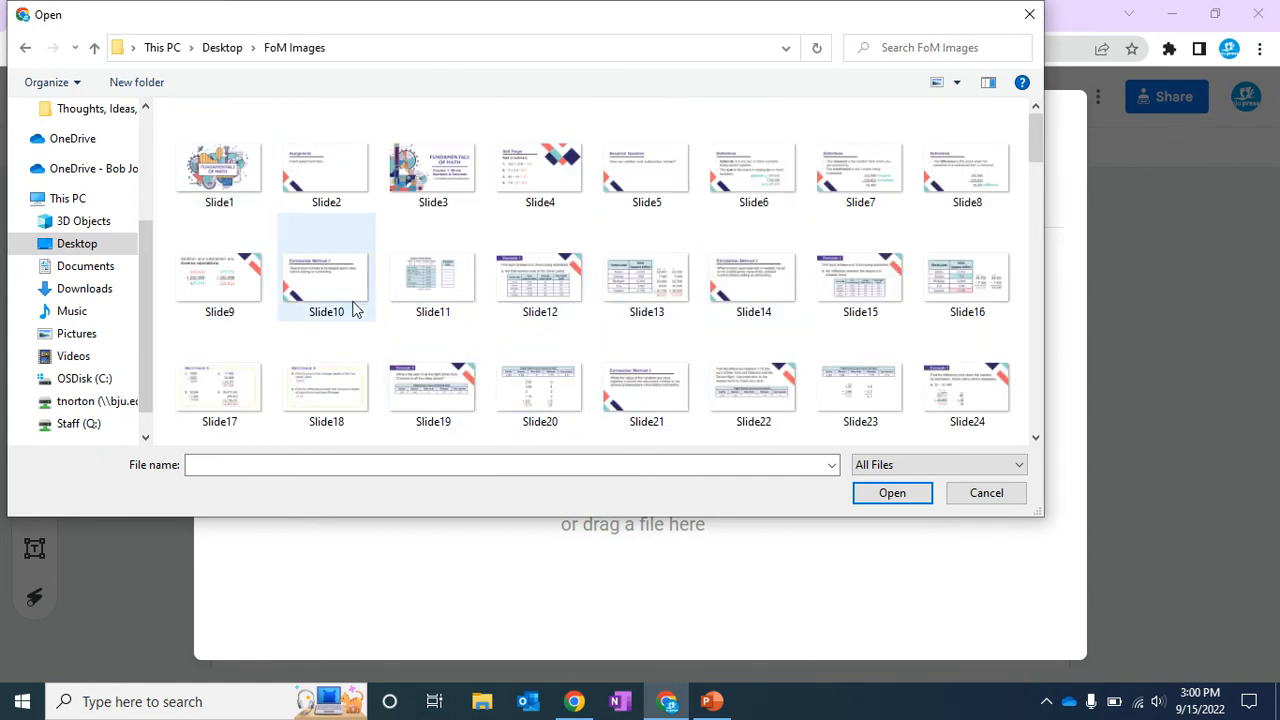
pyautogui.click(545, 180)
pyautogui.doubleClick(545, 180)
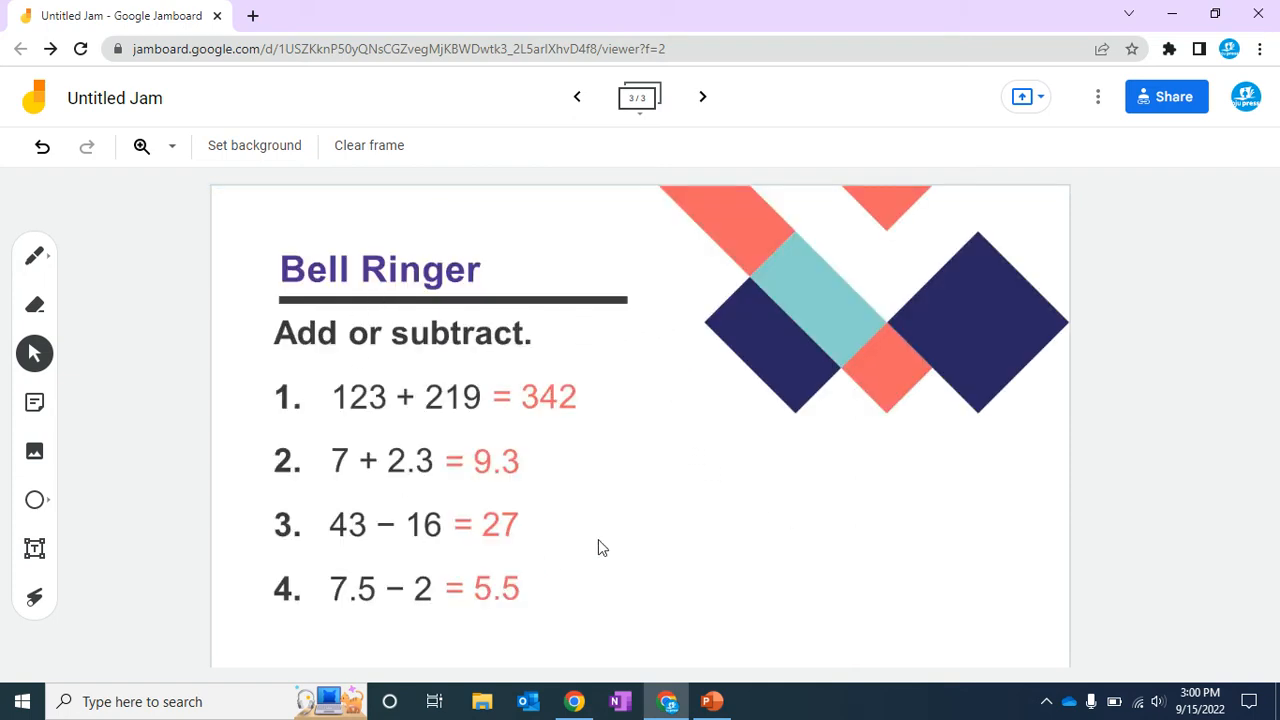
# Move to the next frame and set its background image to Slide11 from the FoM Images folder.
pyautogui.click(702, 96)
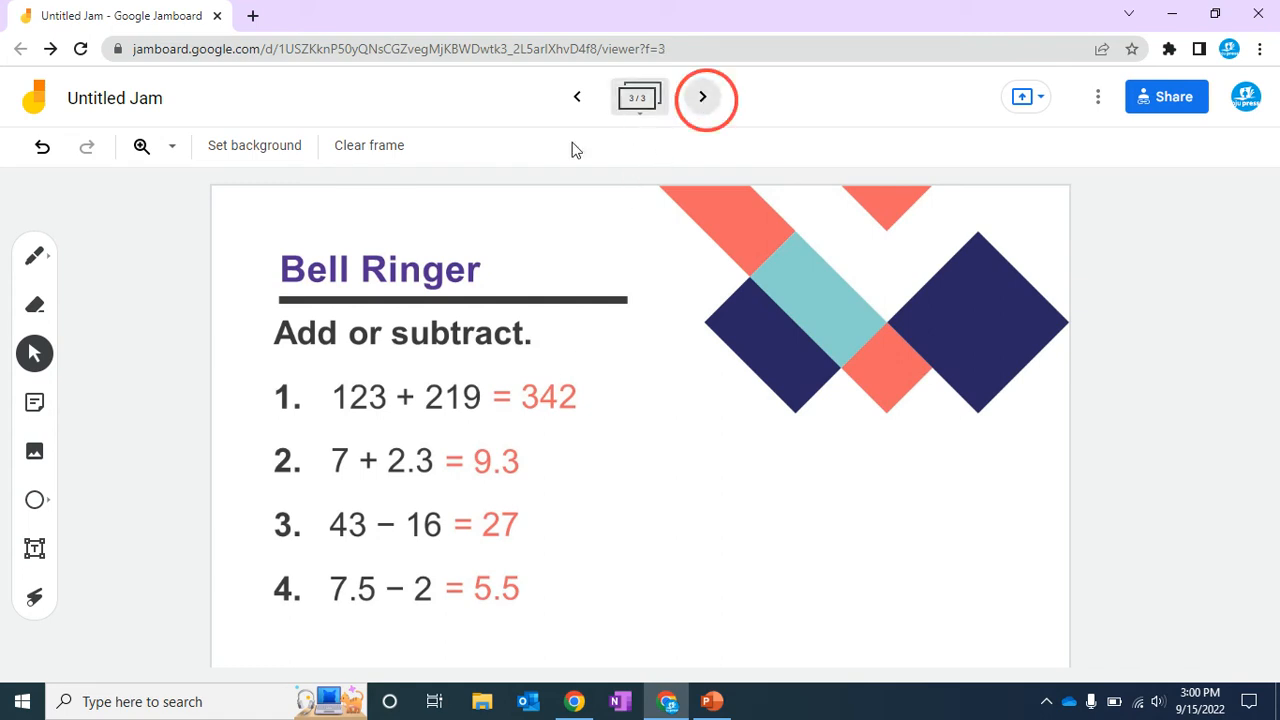
pyautogui.click(260, 145)
pyautogui.click(535, 290)
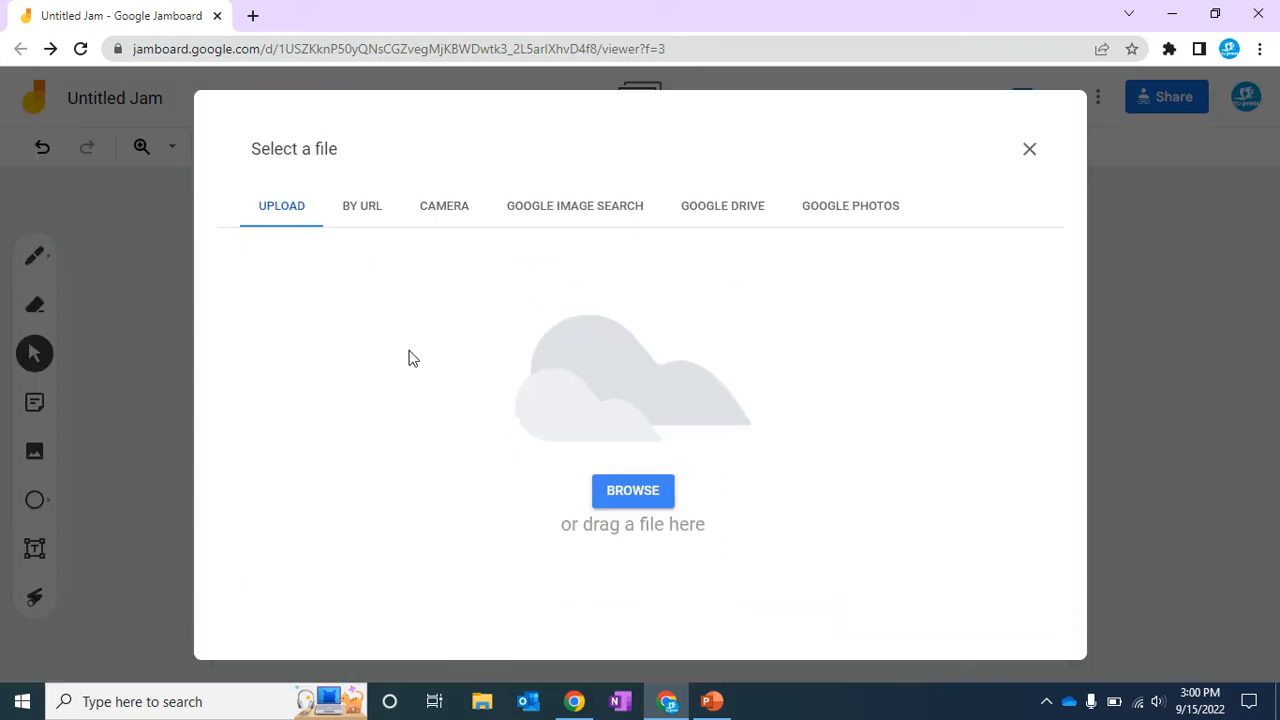
pyautogui.click(614, 490)
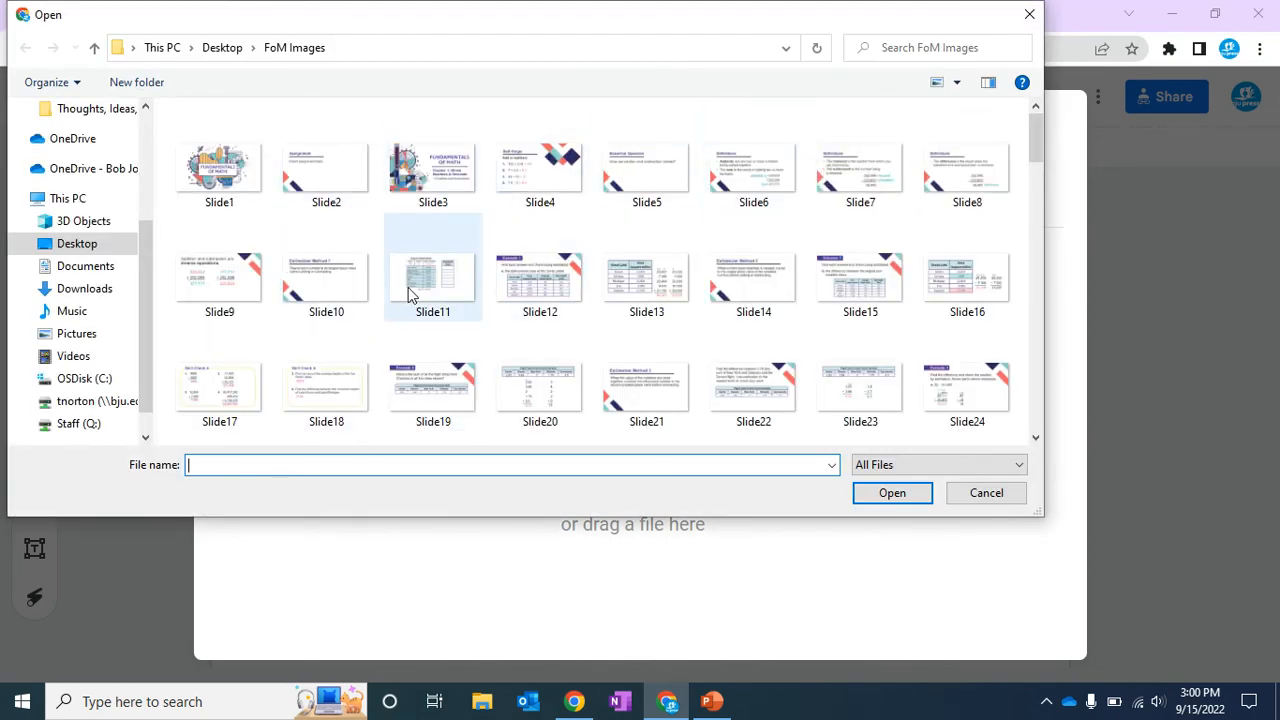
pyautogui.doubleClick(408, 290)
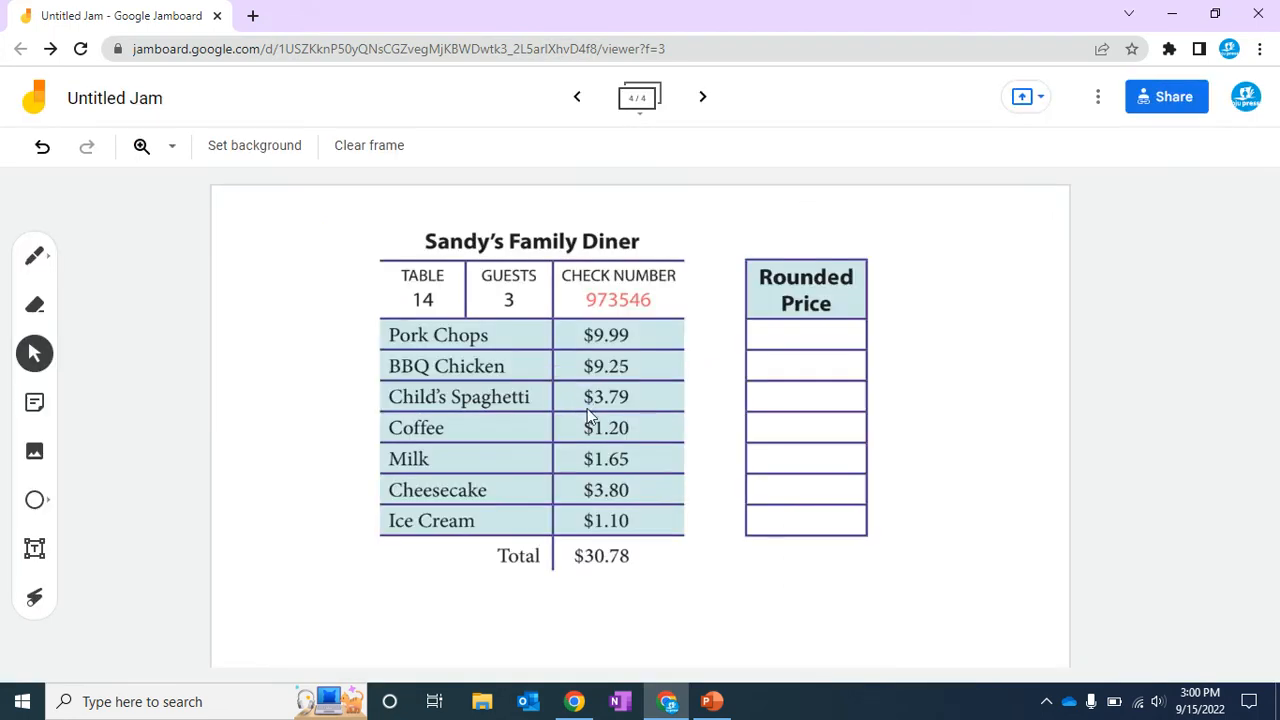
# Return to the previous frame and draw a square shape over problem 2's answer.
pyautogui.click(576, 97)
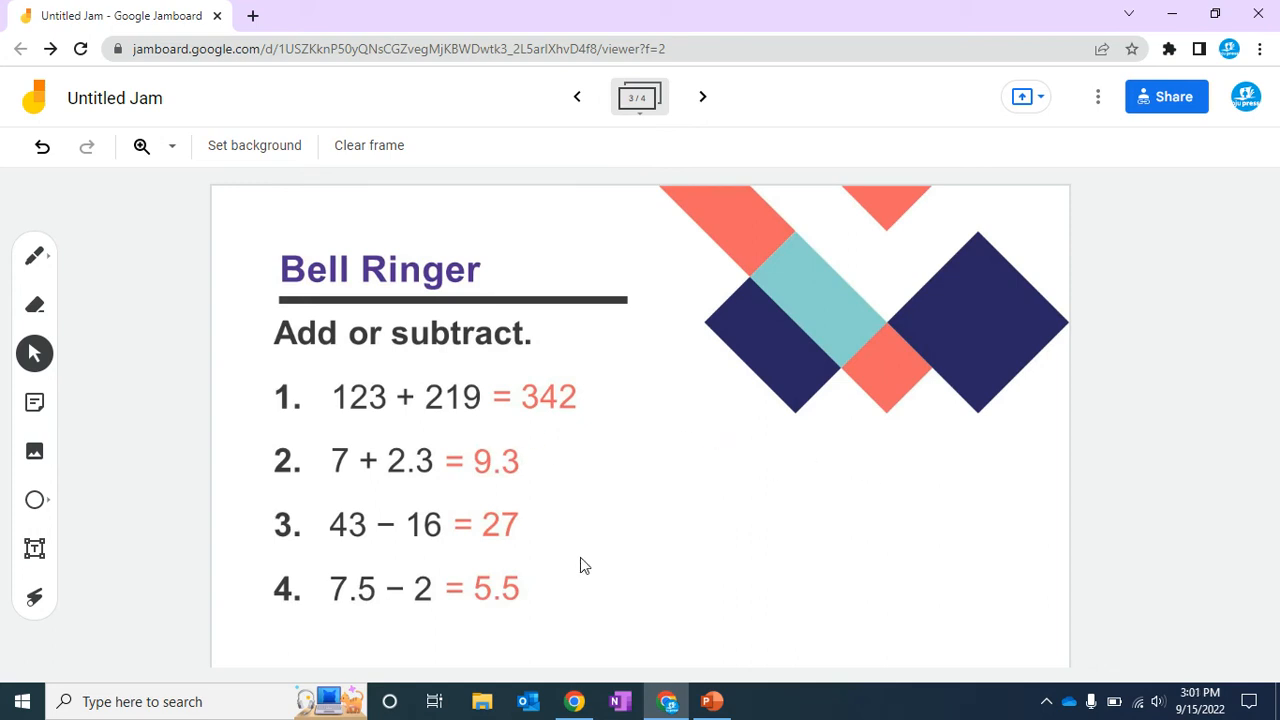
pyautogui.click(35, 500)
pyautogui.click(35, 500)
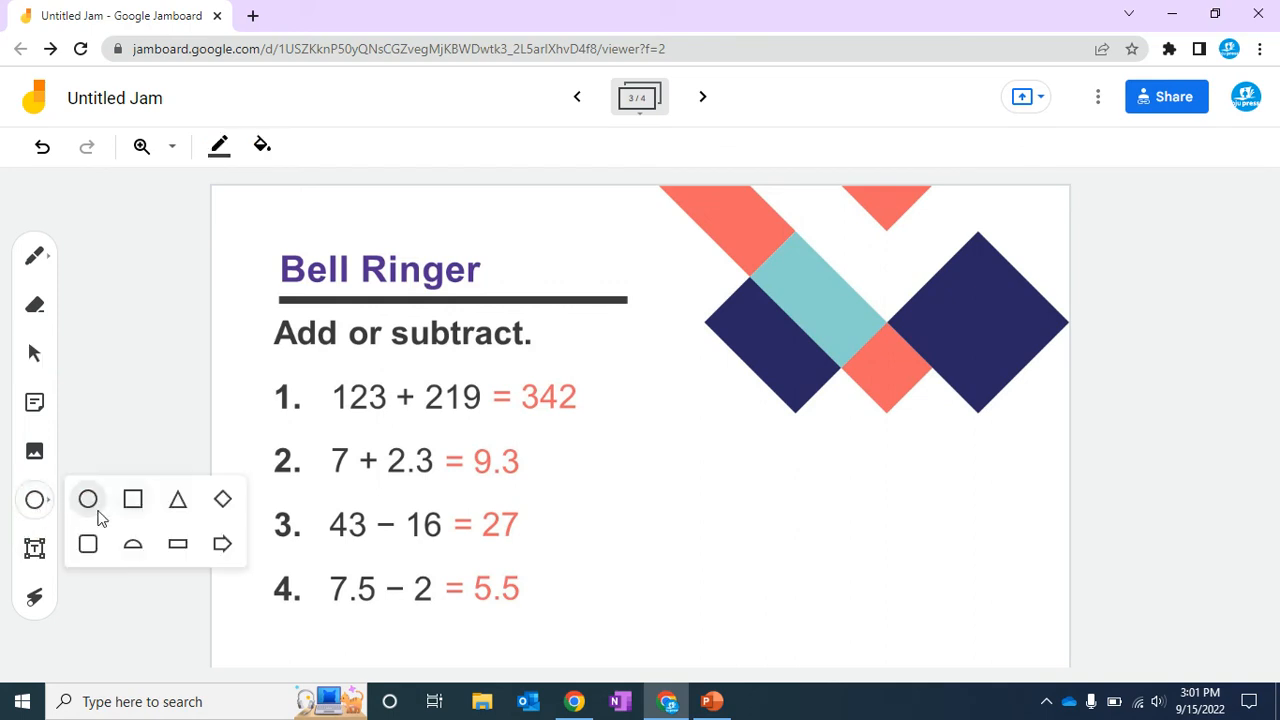
pyautogui.click(134, 505)
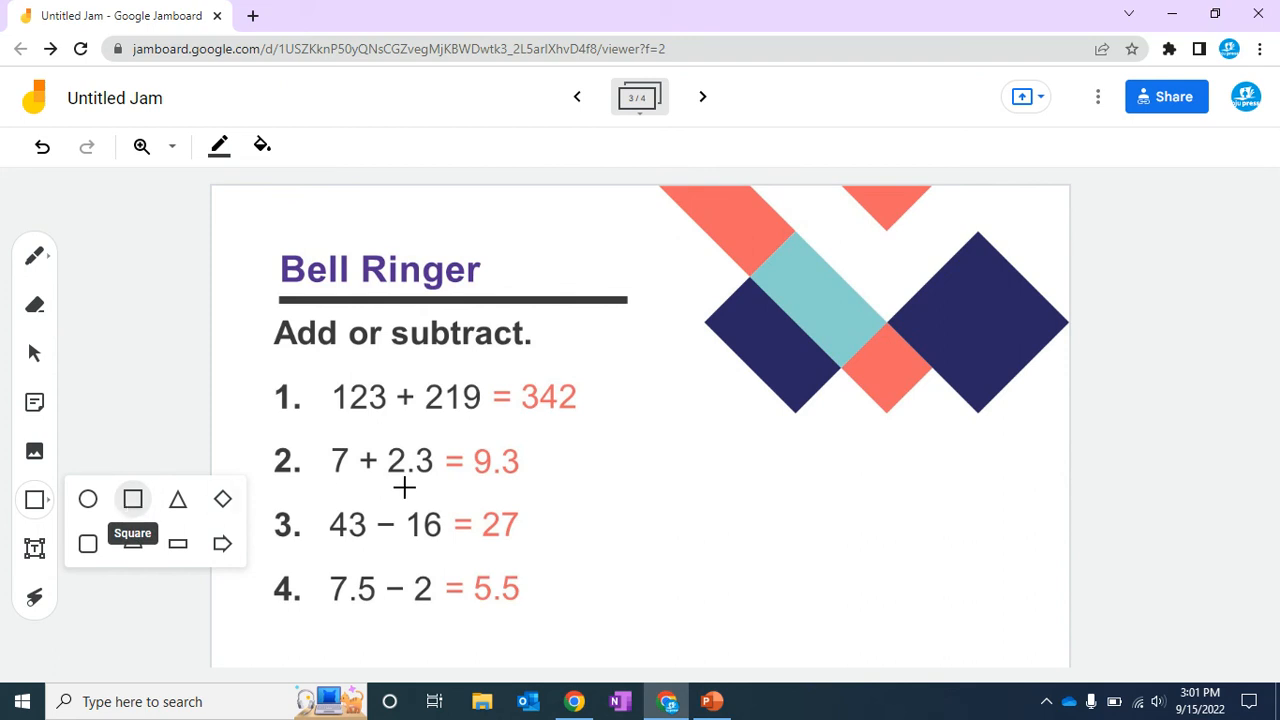
pyautogui.moveTo(528, 438); pyautogui.dragTo(638, 481)
pyautogui.click(612, 481)
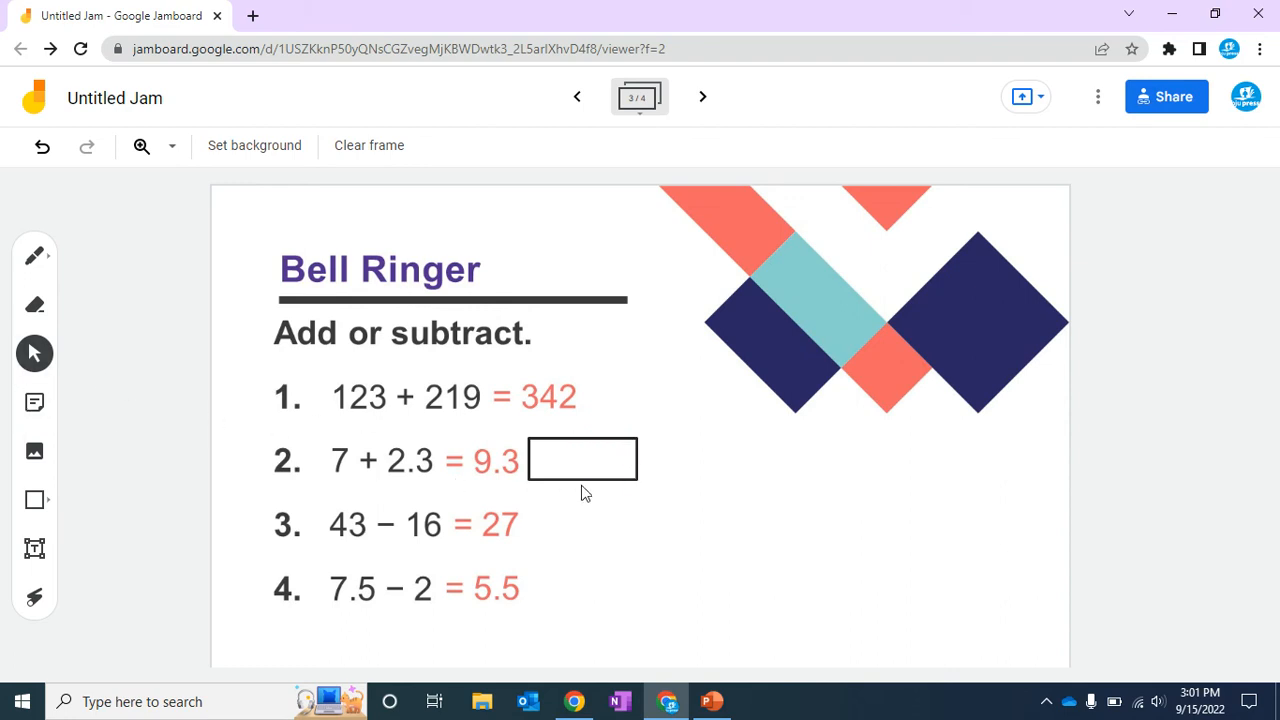
pyautogui.moveTo(596, 481)
pyautogui.mouseDown()
pyautogui.moveTo(557, 403)
pyautogui.moveTo(534, 476)
pyautogui.moveTo(512, 474)
pyautogui.mouseUp()
# Copy and paste the answer-covering box several times, placing copies over the answers to problems 1, 3 and 4.
pyautogui.hotkey('ctrl', 'c')
pyautogui.hotkey('ctrl', 'v')
pyautogui.hotkey('ctrl', 'c')
pyautogui.hotkey('ctrl', 'v')
pyautogui.moveTo(556, 415); pyautogui.dragTo(502, 531)
pyautogui.hotkey('ctrl', 'c')
pyautogui.hotkey('ctrl', 'v')
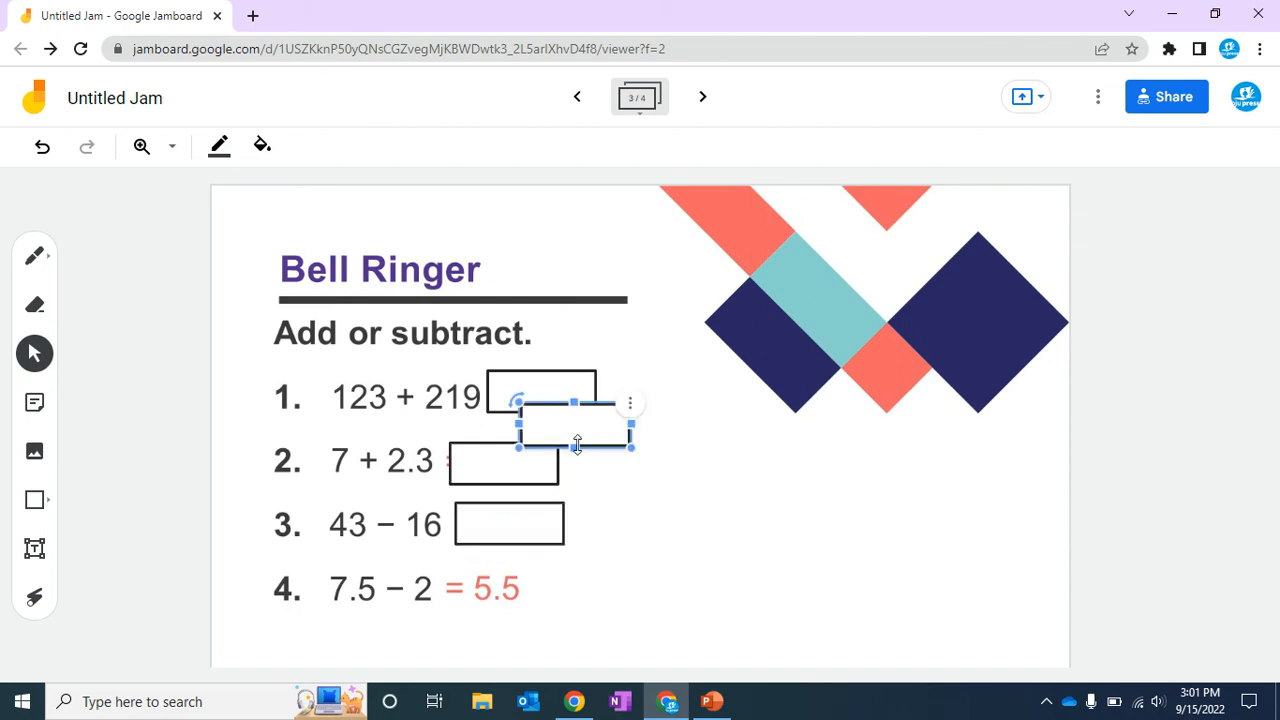
pyautogui.moveTo(566, 429); pyautogui.dragTo(494, 594)
pyautogui.click(580, 585)
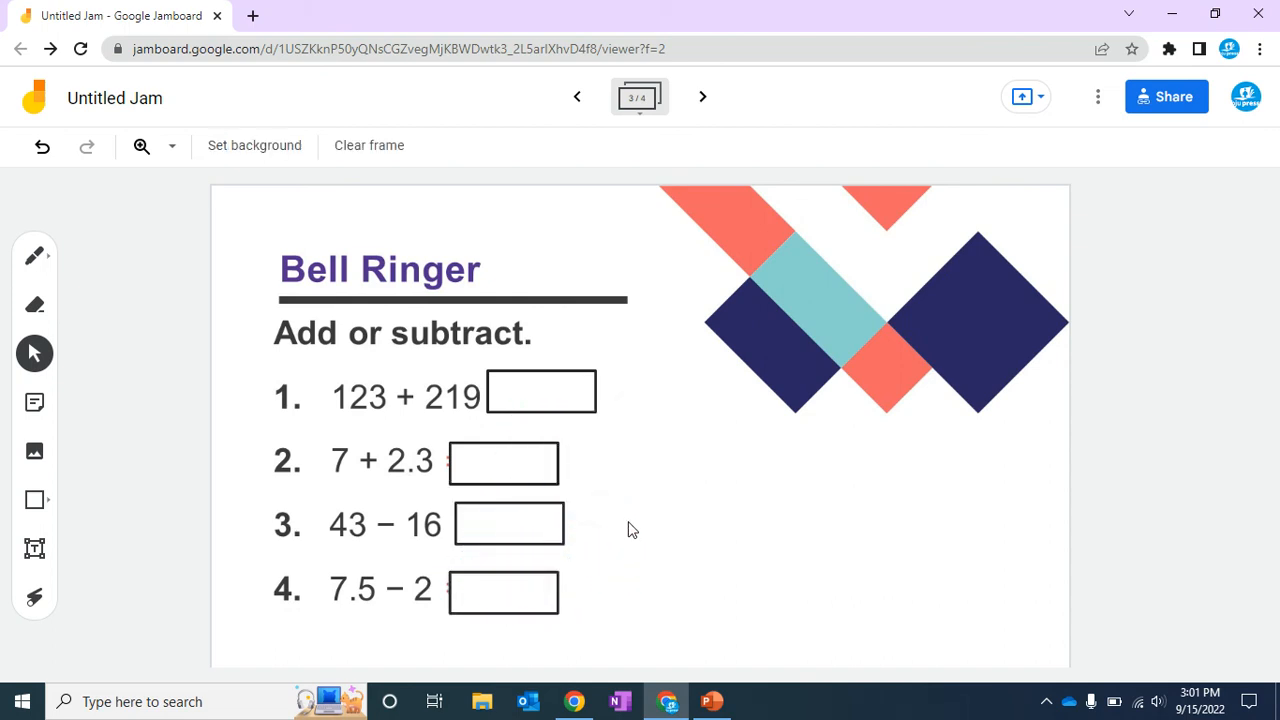
# Delete the box covering problem 1's answer and nudge problem 2's box slightly left.
pyautogui.moveTo(553, 387)
pyautogui.mouseDown()
pyautogui.moveTo(780, 391)
pyautogui.moveTo(586, 380)
pyautogui.moveTo(546, 397)
pyautogui.moveTo(566, 400)
pyautogui.mouseUp()
pyautogui.press('Delete')
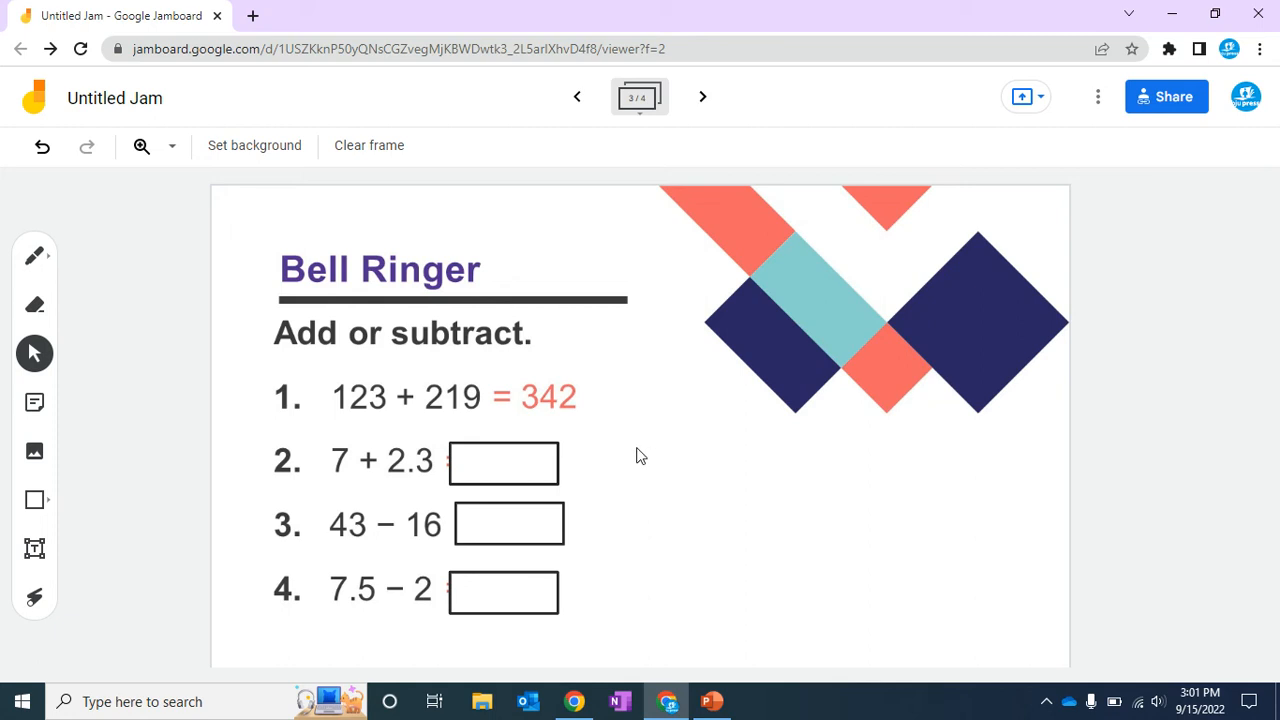
pyautogui.moveTo(486, 466); pyautogui.dragTo(475, 458)
pyautogui.click(600, 485)
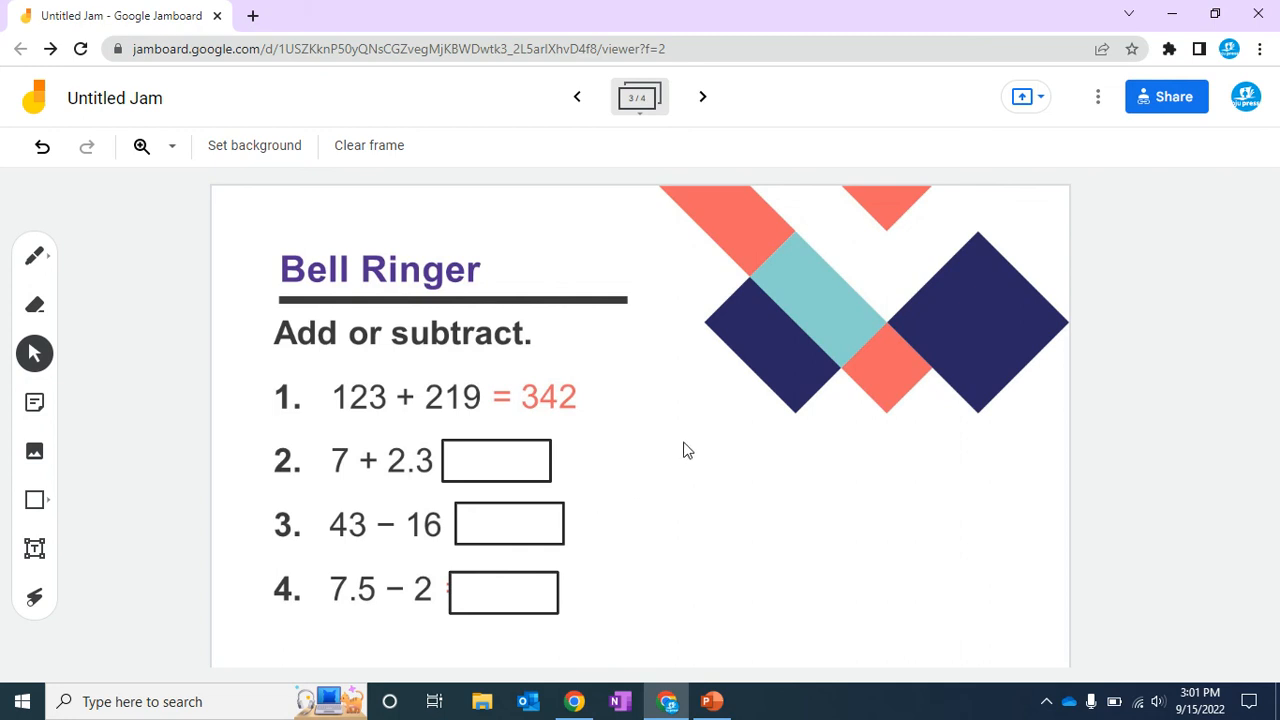
# Move to the next frame and select the pen tool with the blue colour.
pyautogui.click(703, 97)
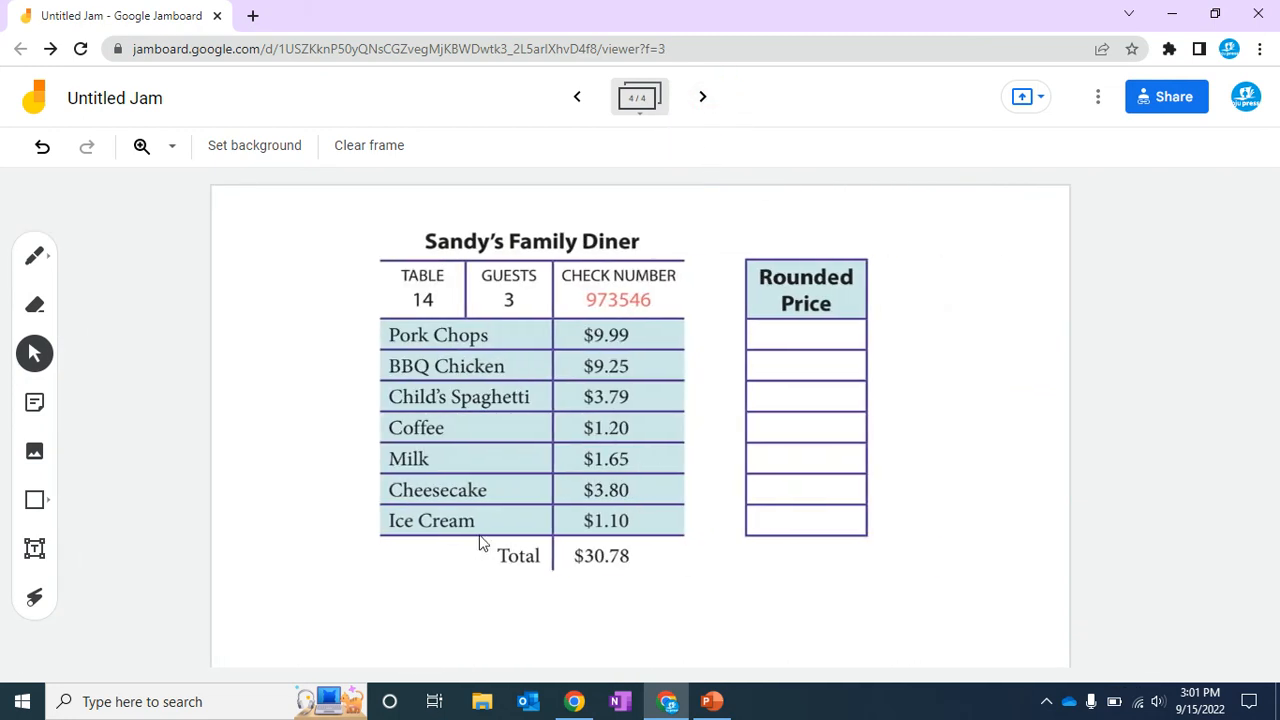
pyautogui.click(36, 256)
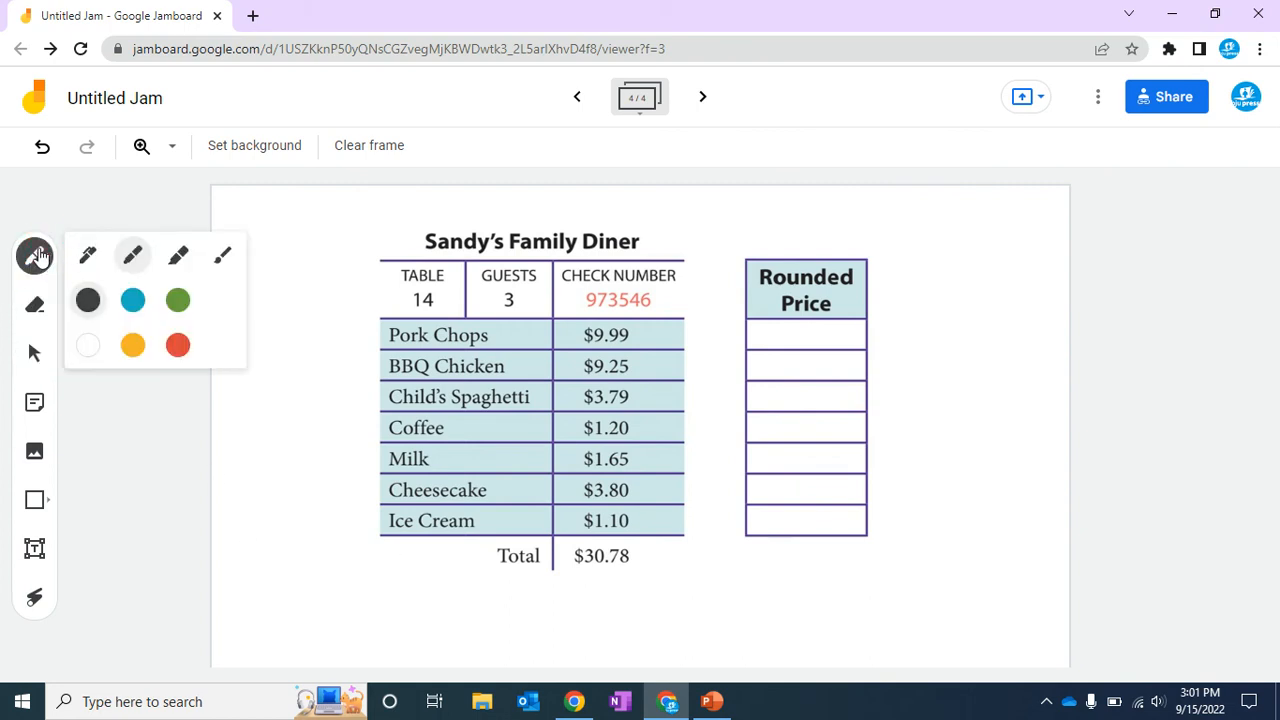
pyautogui.click(130, 304)
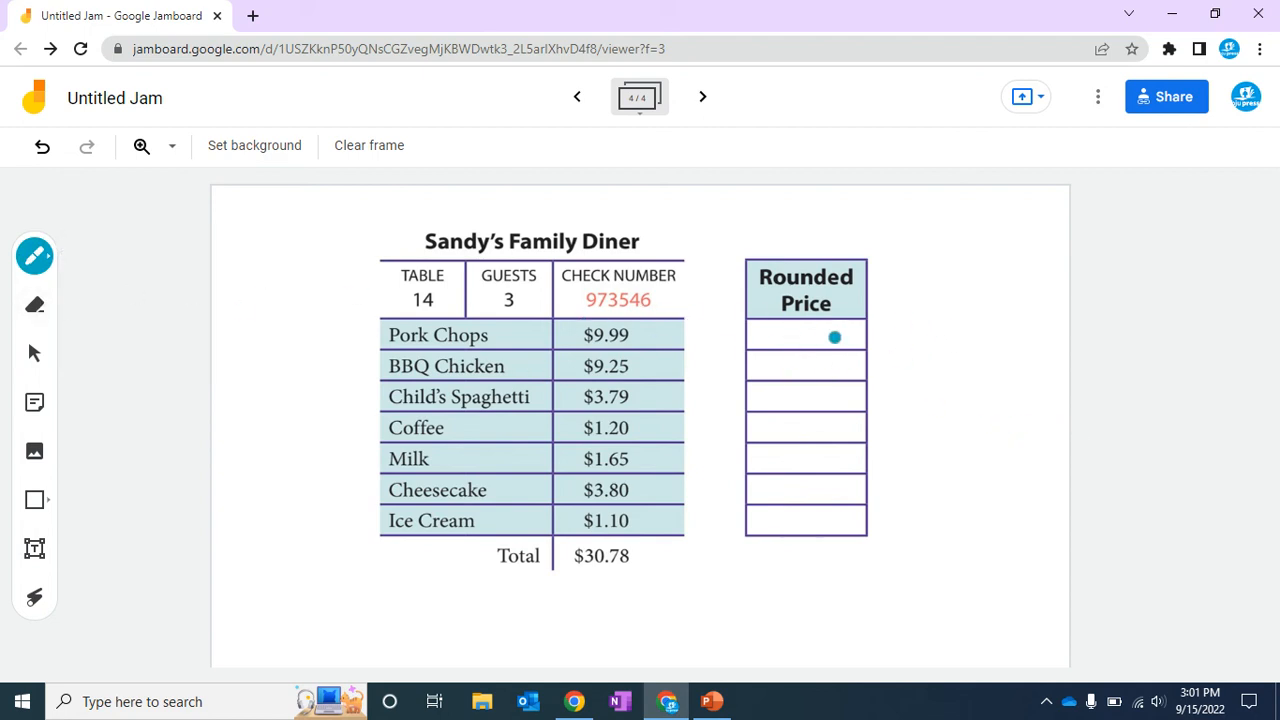
# Demonstrate freehand pen annotations over the diner table, then clear the frame.
pyautogui.moveTo(915, 337)
pyautogui.mouseDown()
pyautogui.moveTo(912, 360)
pyautogui.moveTo(942, 345)
pyautogui.mouseUp()
pyautogui.moveTo(703, 429)
pyautogui.mouseDown()
pyautogui.moveTo(774, 443)
pyautogui.moveTo(798, 372)
pyautogui.mouseUp()
pyautogui.moveTo(650, 368); pyautogui.dragTo(645, 375)
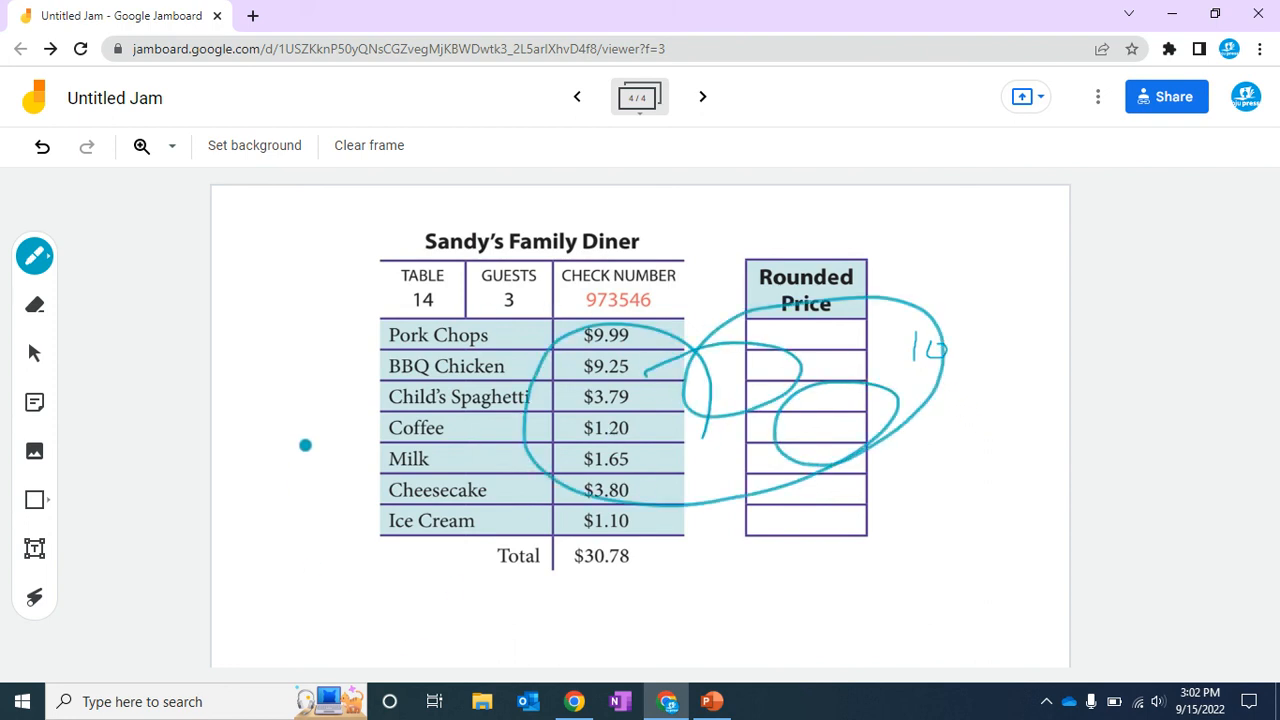
pyautogui.click(378, 152)
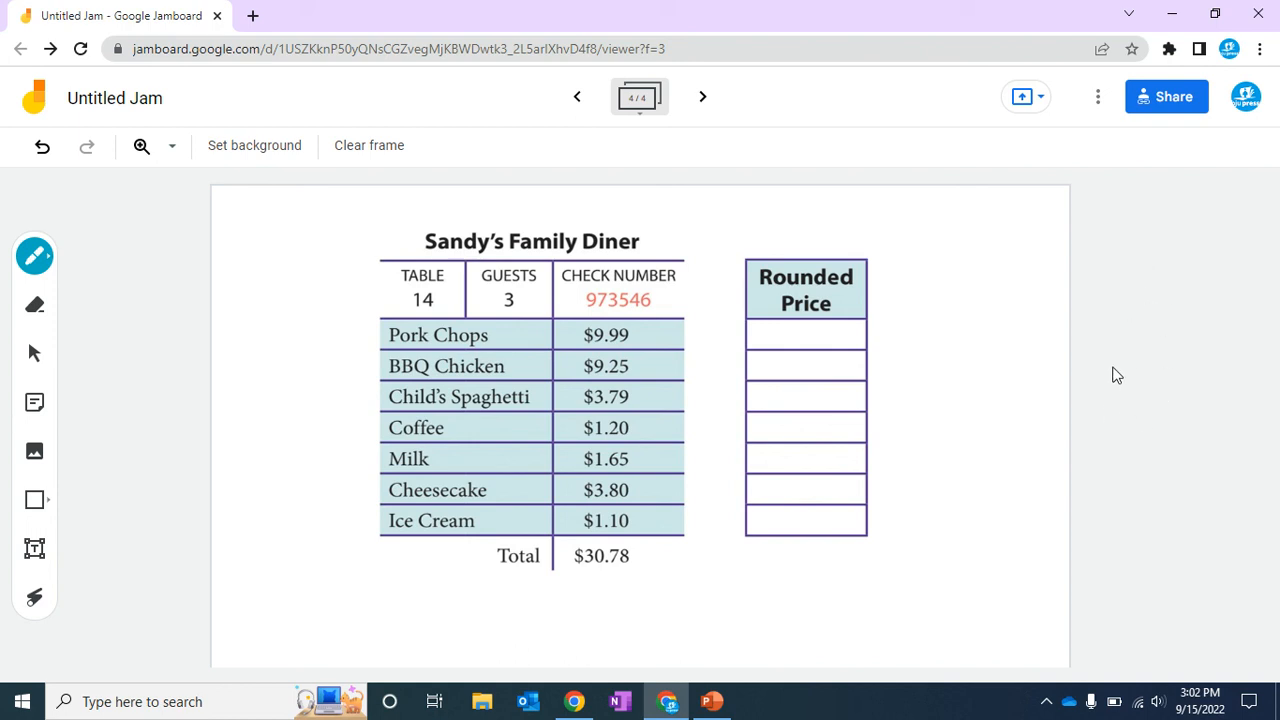
pyautogui.click(1169, 49)
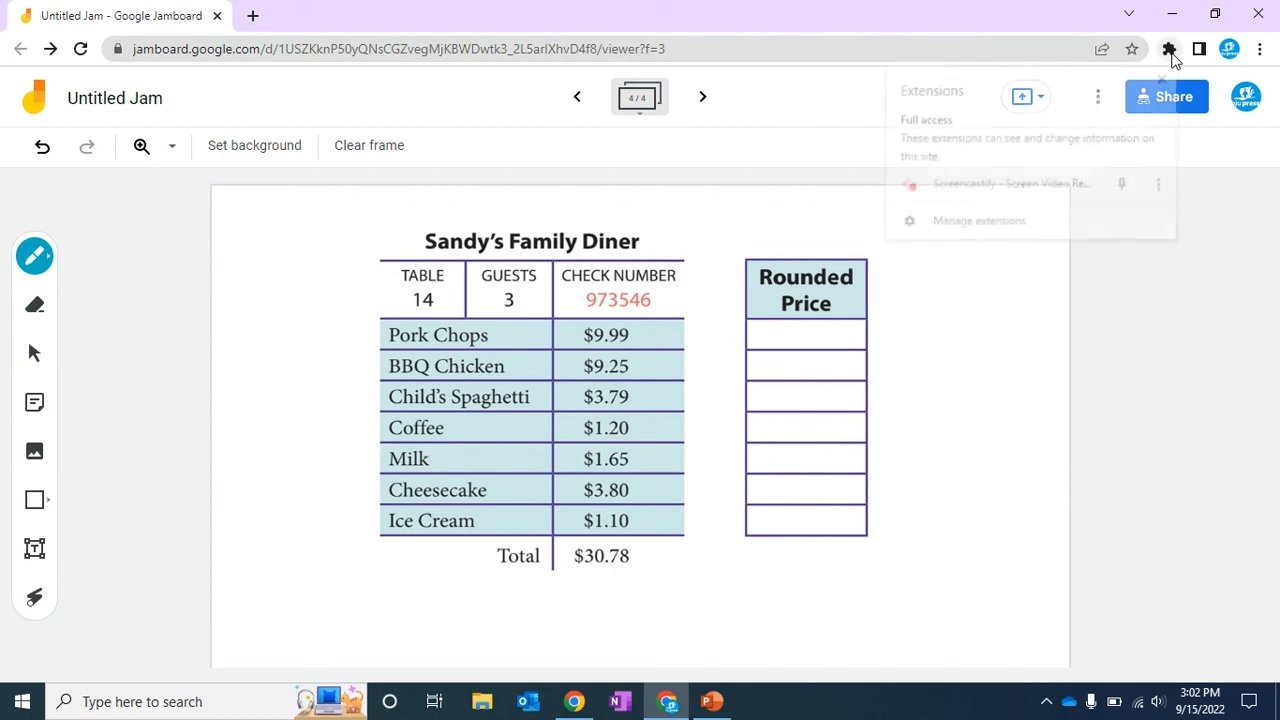